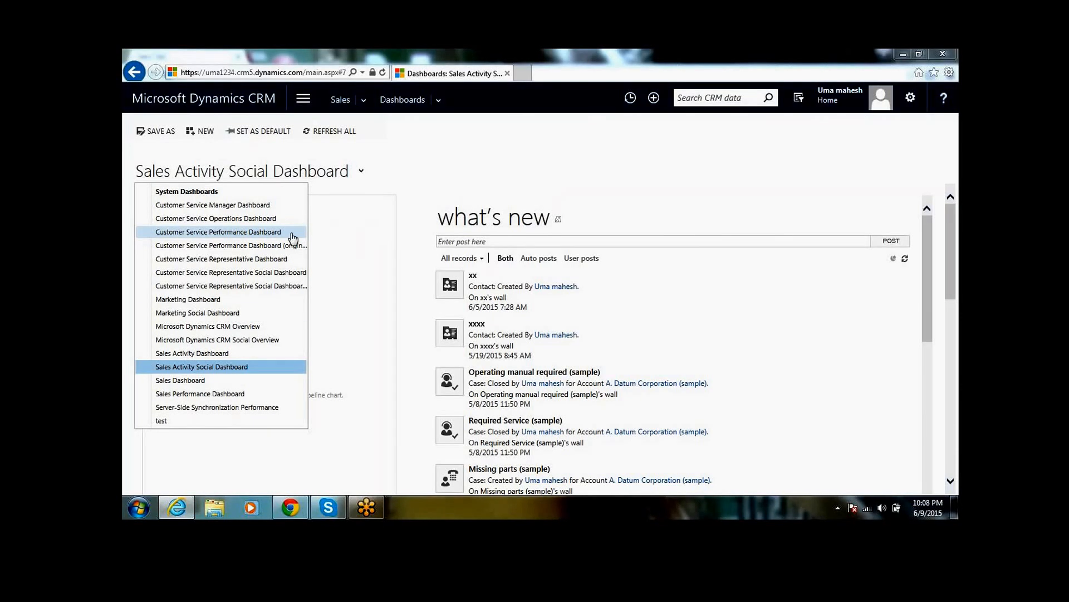
Step: Switch to the Sales Dashboard and create a new dashboard with the 2-Column Regular Dashboard layout
{"action": "left_click", "coordinate": [230, 380]}
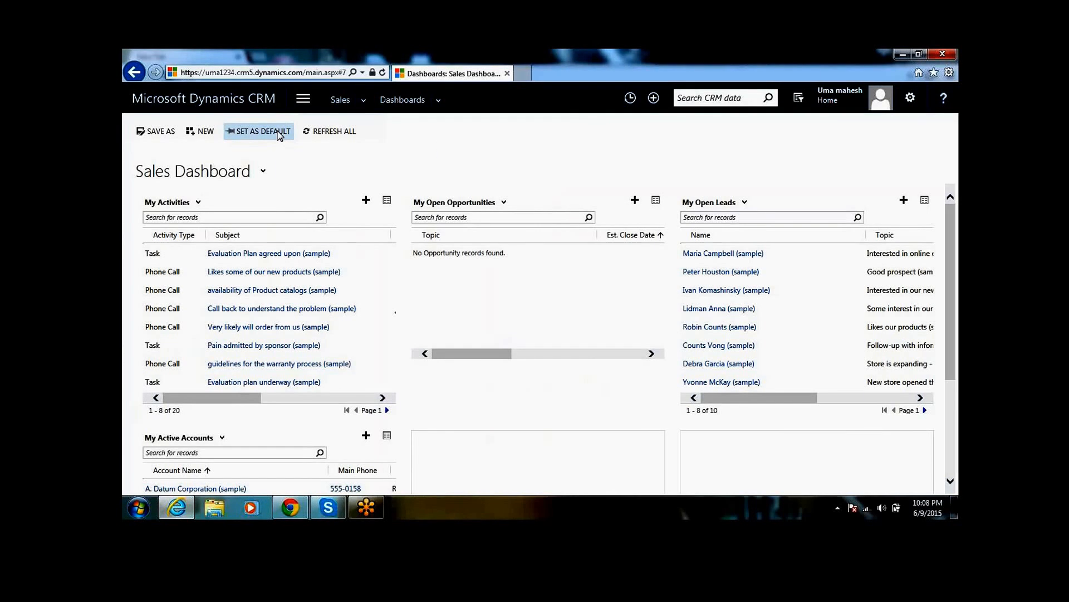
{"action": "left_click", "coordinate": [202, 132]}
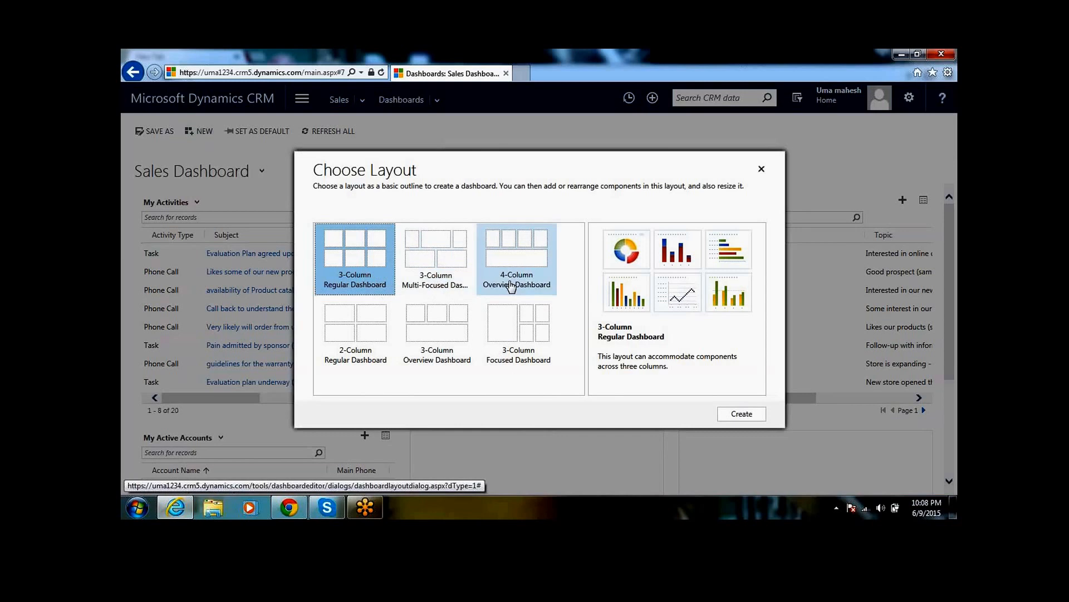
{"action": "left_click", "coordinate": [357, 334]}
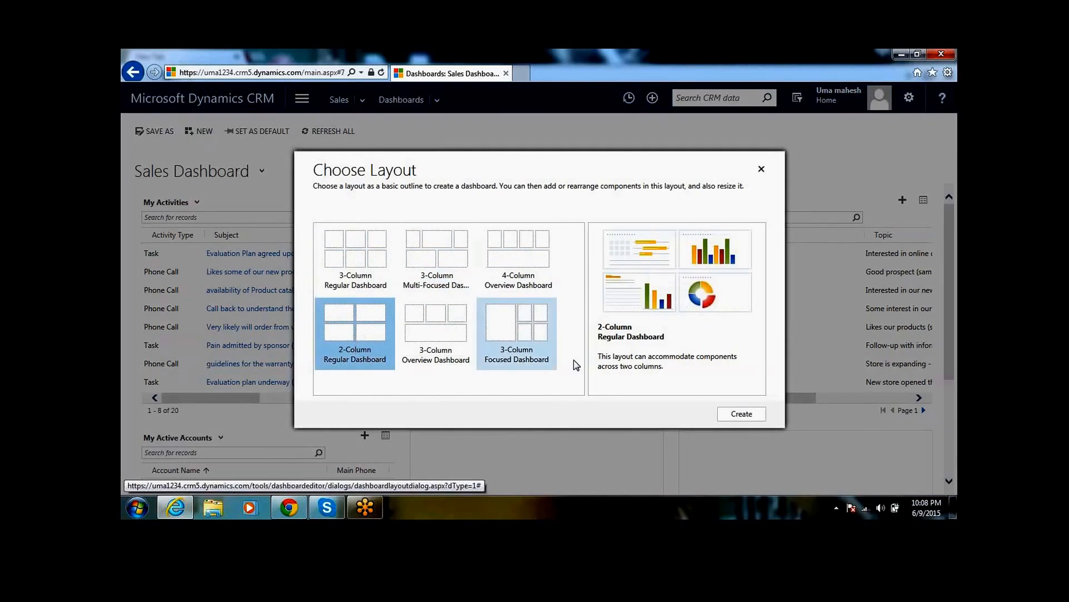
{"action": "left_click", "coordinate": [741, 413]}
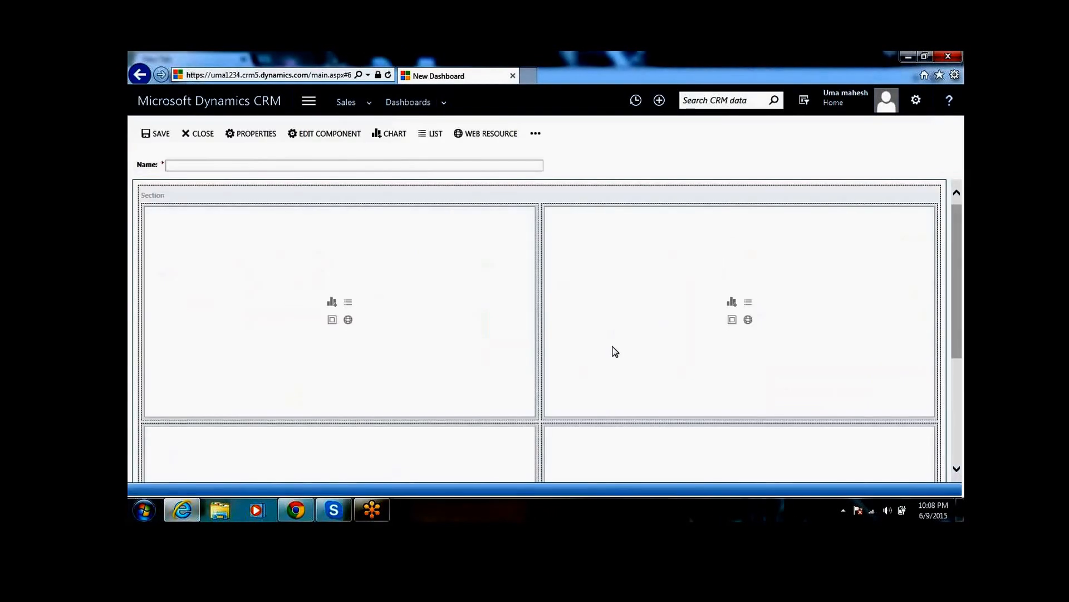
Step: Name the new dashboard "sample Dashboard"
{"action": "left_click", "coordinate": [300, 165]}
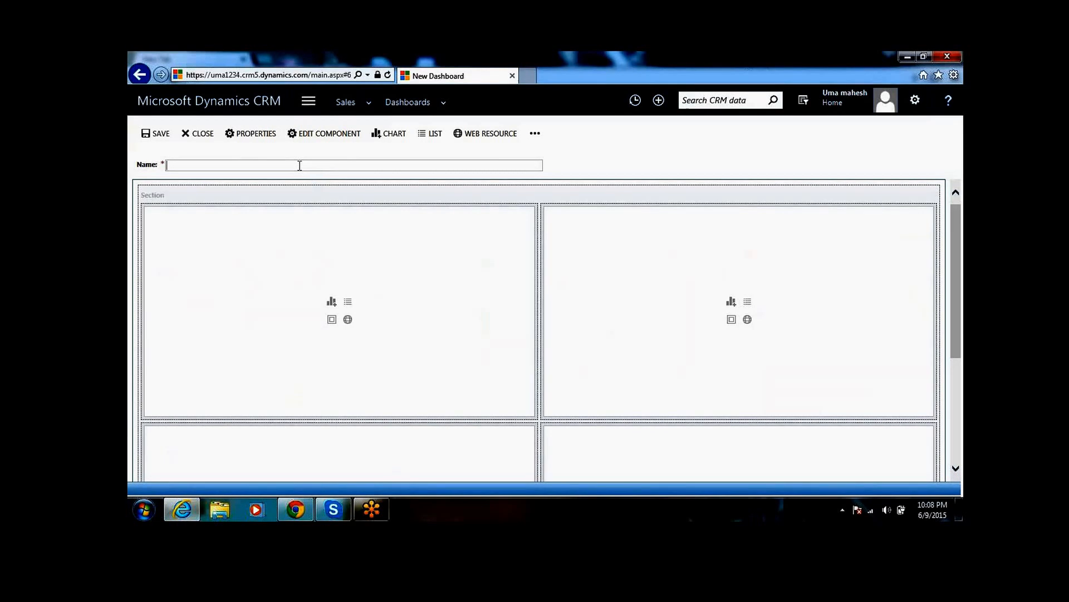
{"action": "type", "text": "te"}
{"action": "key", "text": "BackSpace"}
{"action": "type", "text": "sample"}
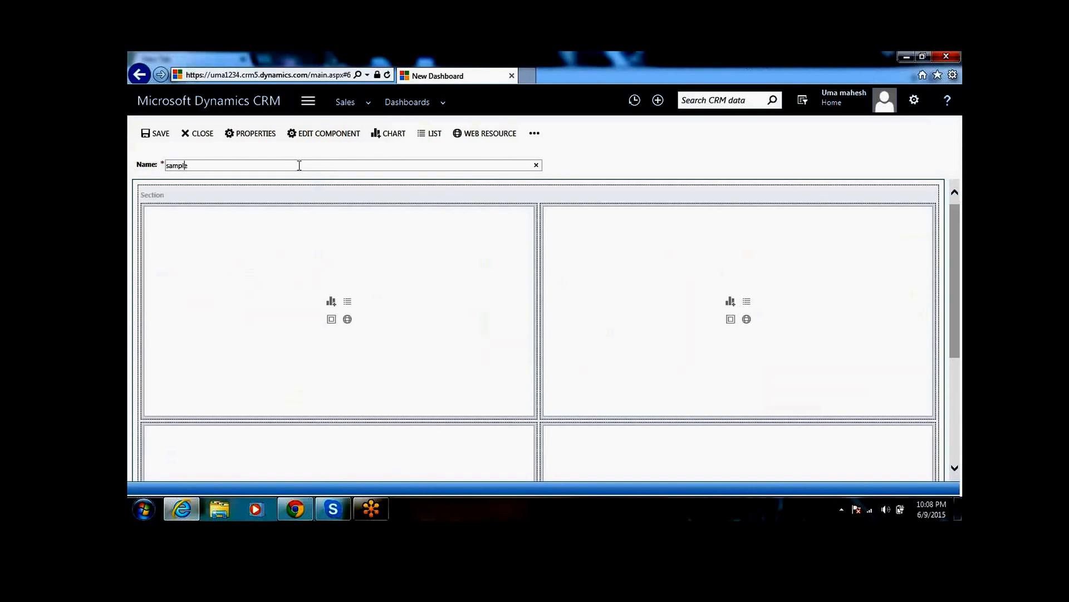
{"action": "type", "text": " Das"}
{"action": "key", "text": "BackSpace"}
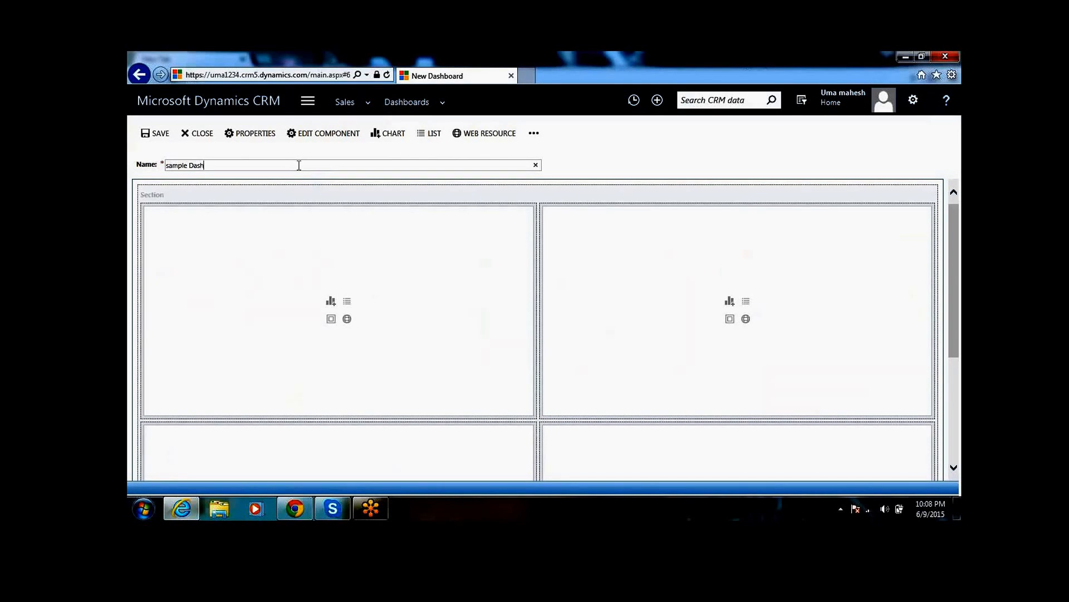
{"action": "type", "text": "hboard"}
Step: Insert the Accounts by Industry chart for Account records, using Custom View Accounts, in the dashboard's upper-left cell
{"action": "left_click", "coordinate": [307, 243]}
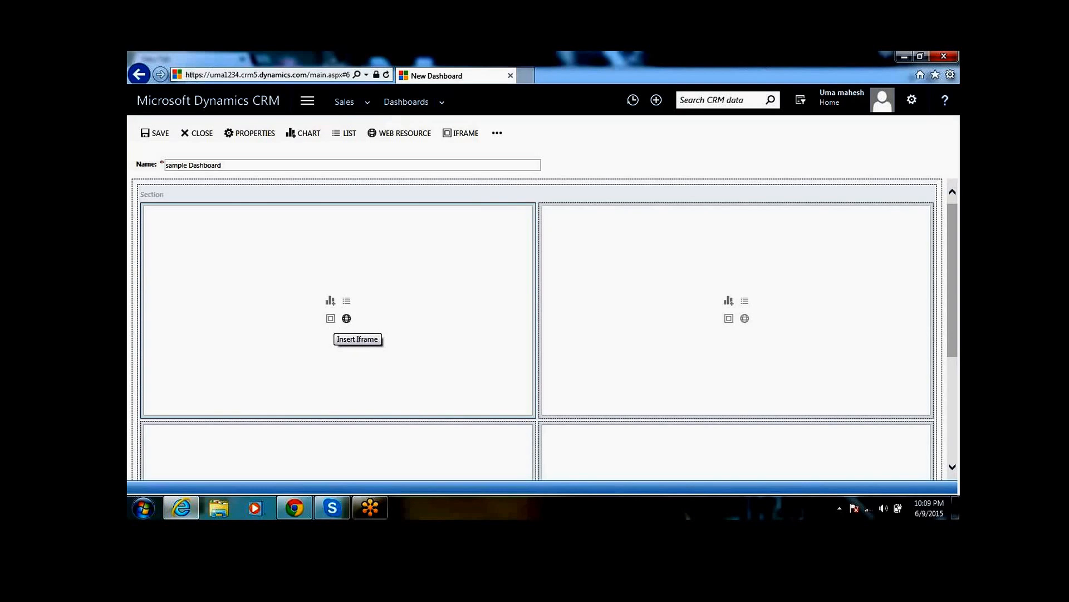
{"action": "left_click", "coordinate": [331, 304]}
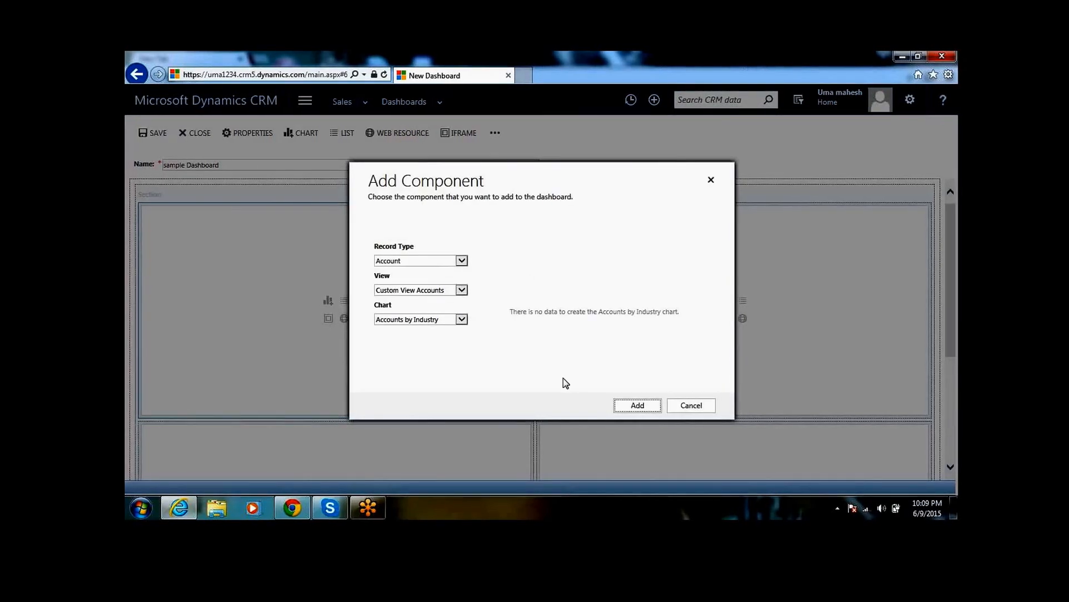
{"action": "left_click", "coordinate": [628, 406]}
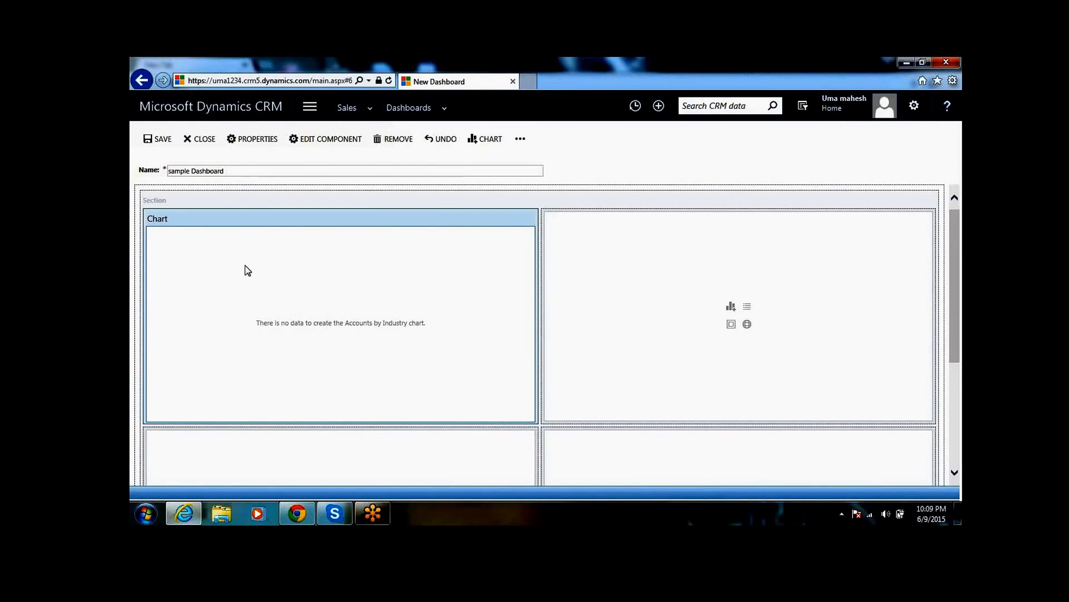
Step: Add a Contacts list with the My Active Contacts view and place it in the dashboard's lower-right cell
{"action": "left_click", "coordinate": [747, 308]}
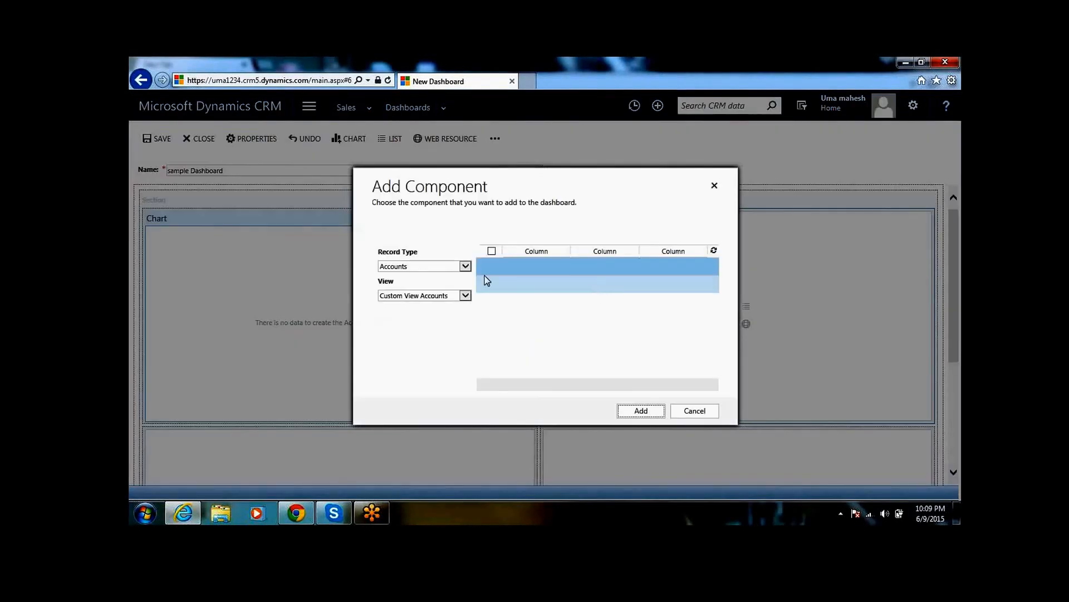
{"action": "left_click", "coordinate": [464, 266]}
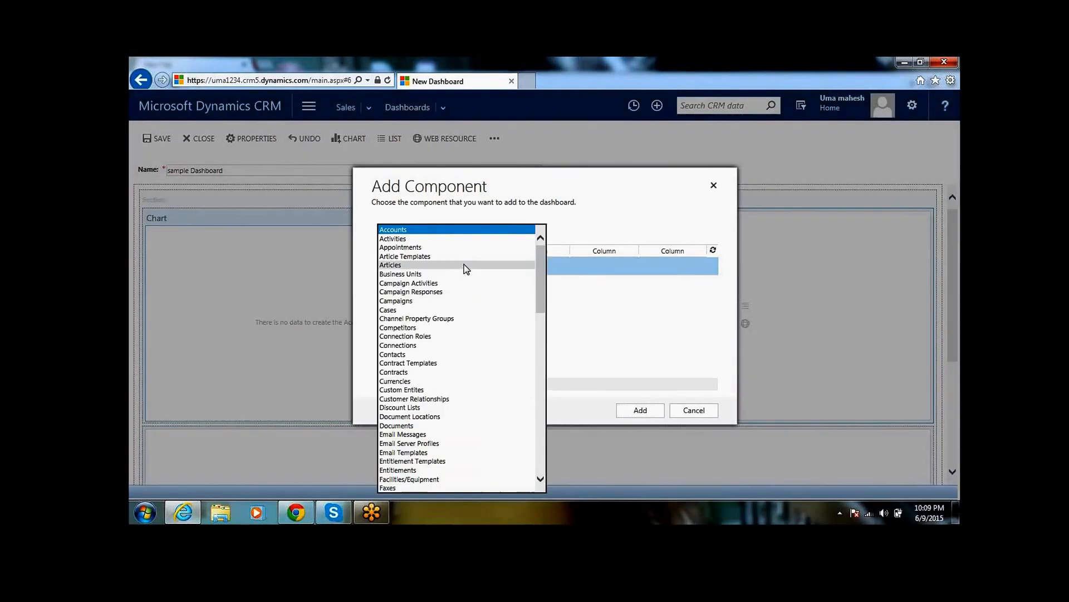
{"action": "left_click", "coordinate": [406, 355]}
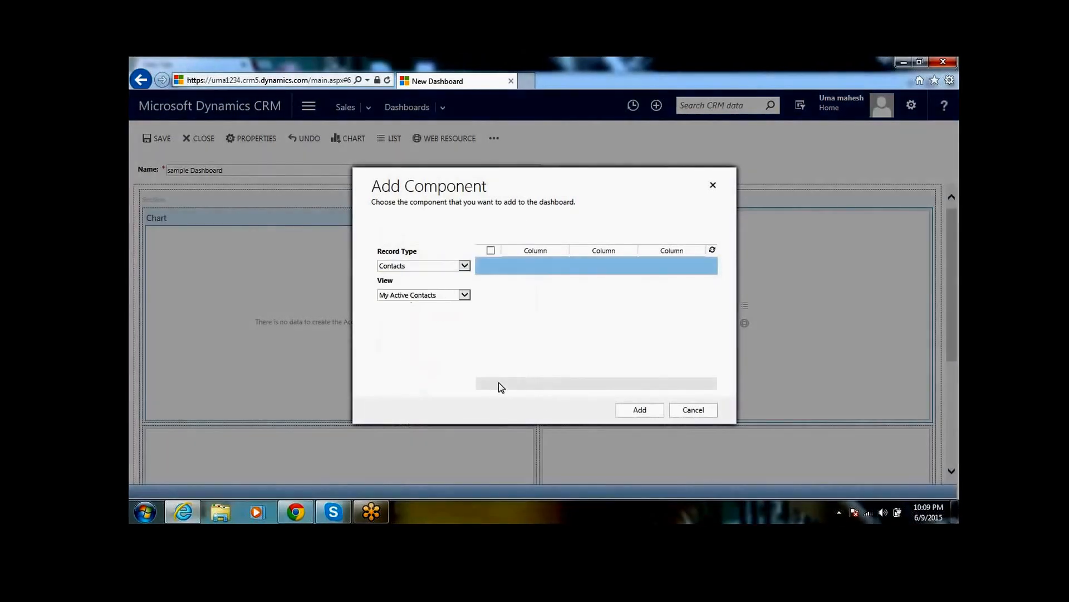
{"action": "left_click", "coordinate": [463, 294]}
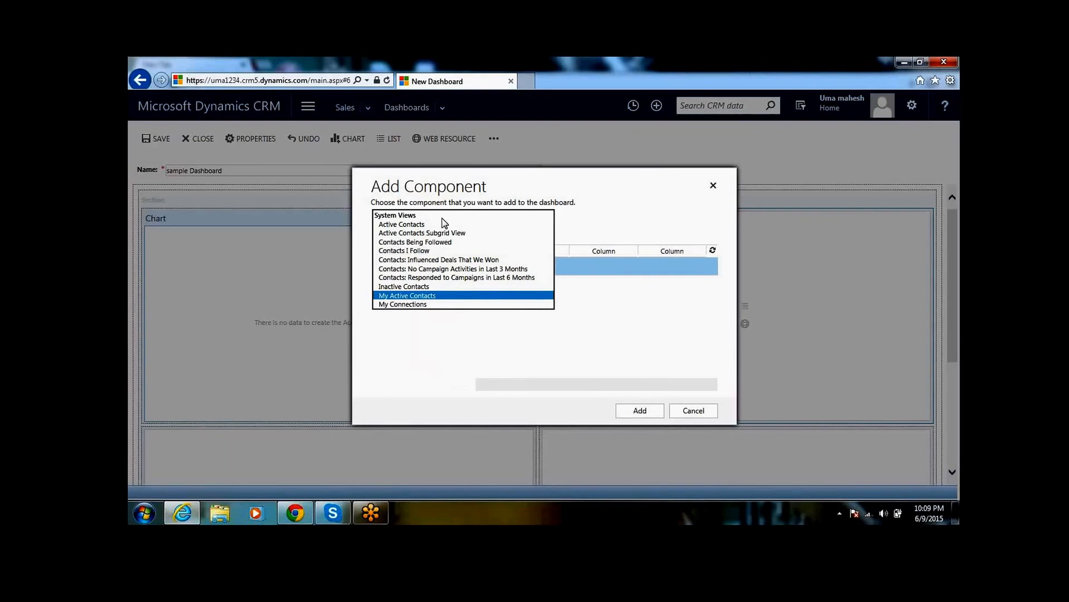
{"action": "left_click", "coordinate": [434, 338]}
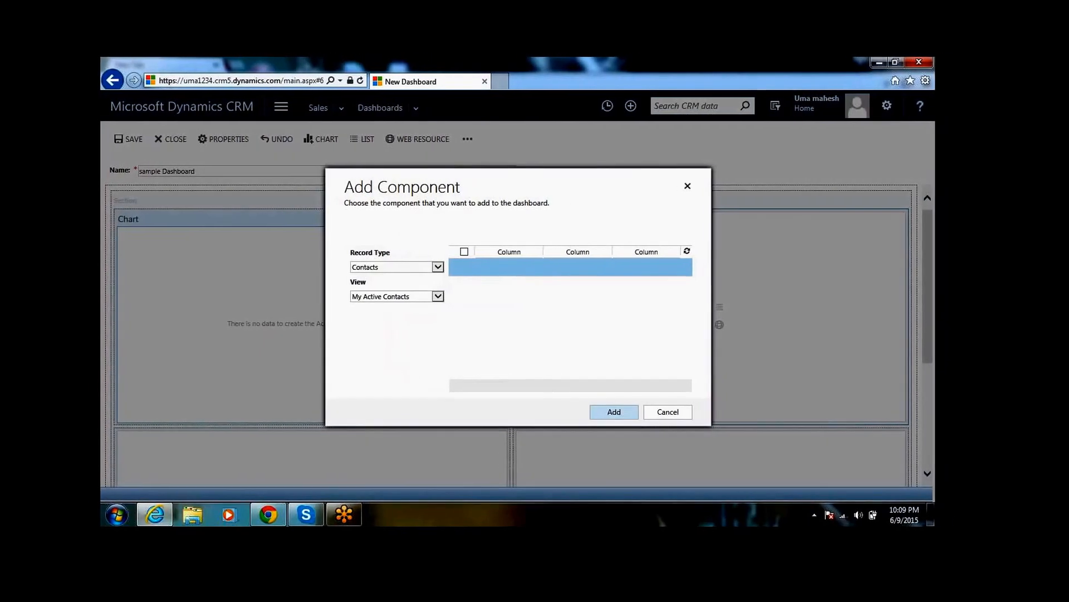
{"action": "left_click", "coordinate": [614, 412]}
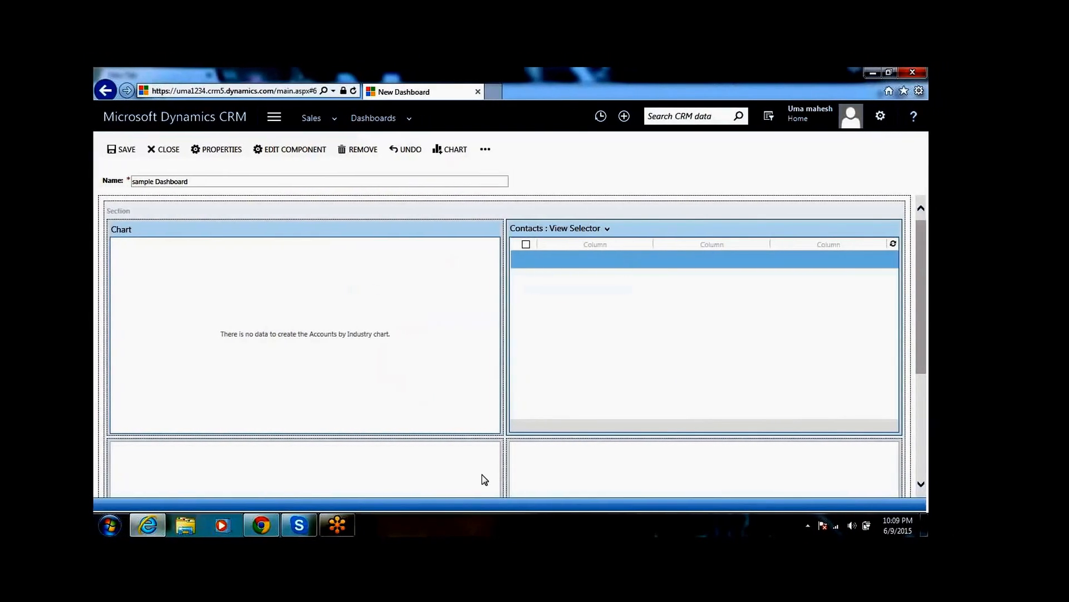
{"action": "scroll", "coordinate": [480, 474], "scroll_direction": "down", "scroll_amount": 4}
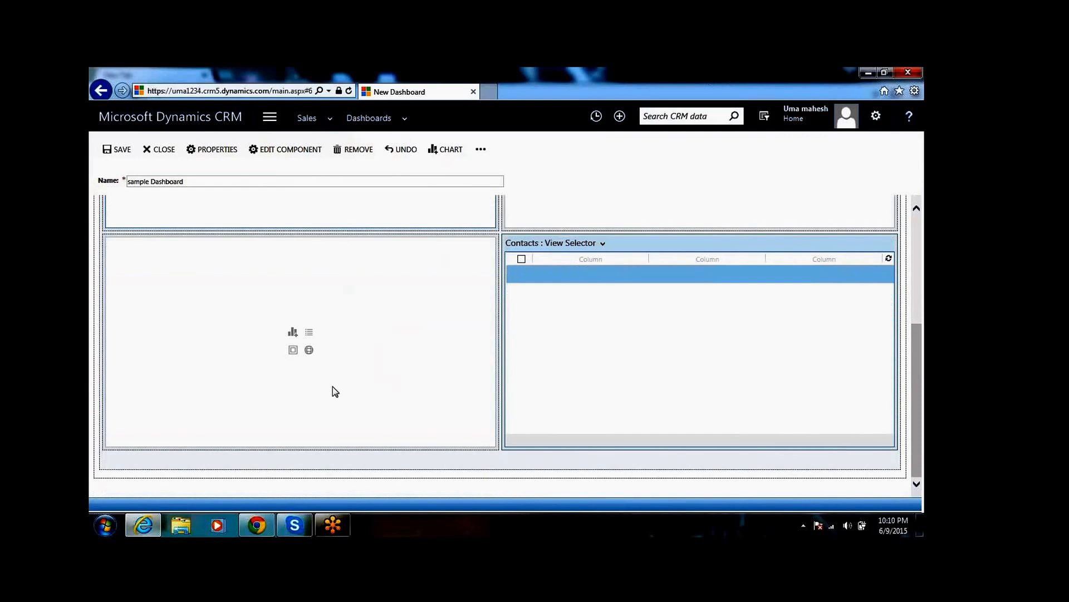
Step: Try to add an IFRAME with the URL htttps://xnet.infosys.com to the dashboard's lower-left cell
{"action": "left_click", "coordinate": [294, 355]}
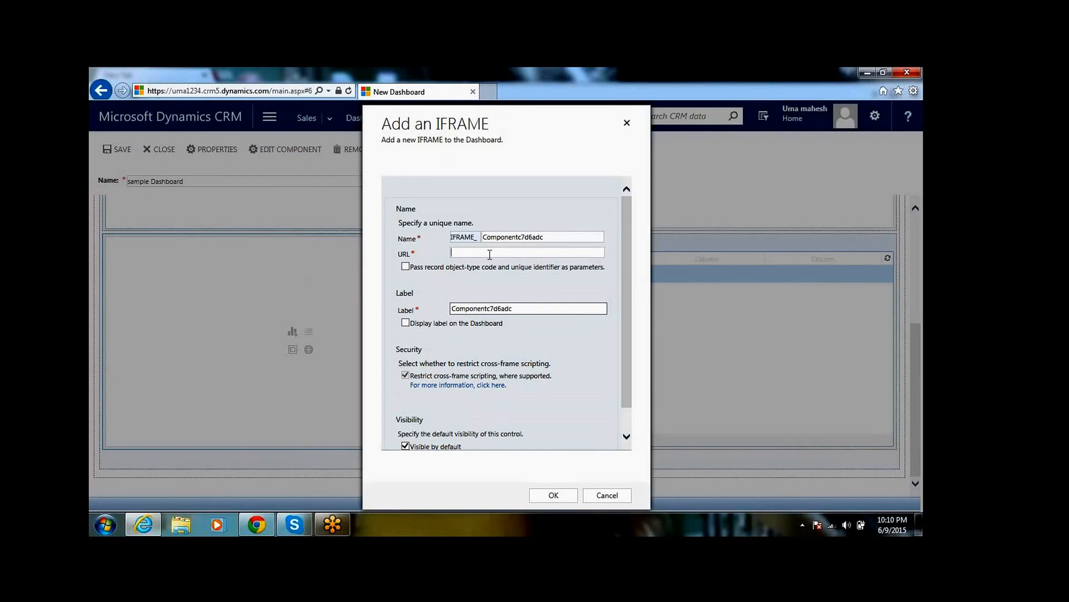
{"action": "left_click", "coordinate": [490, 255]}
{"action": "type", "text": "http"}
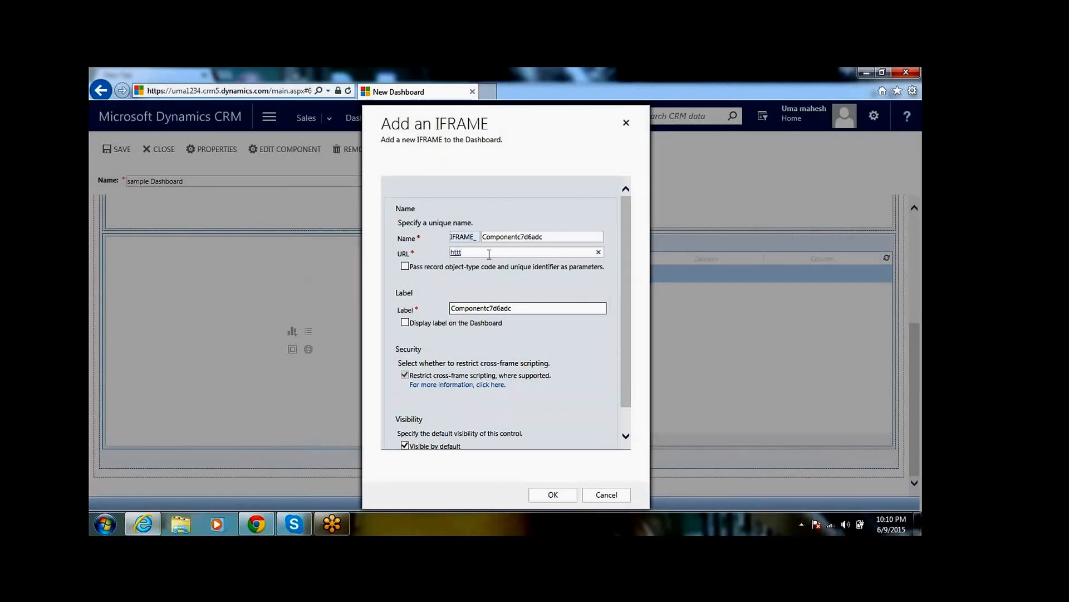
{"action": "type", "text": "s://xnet.in"}
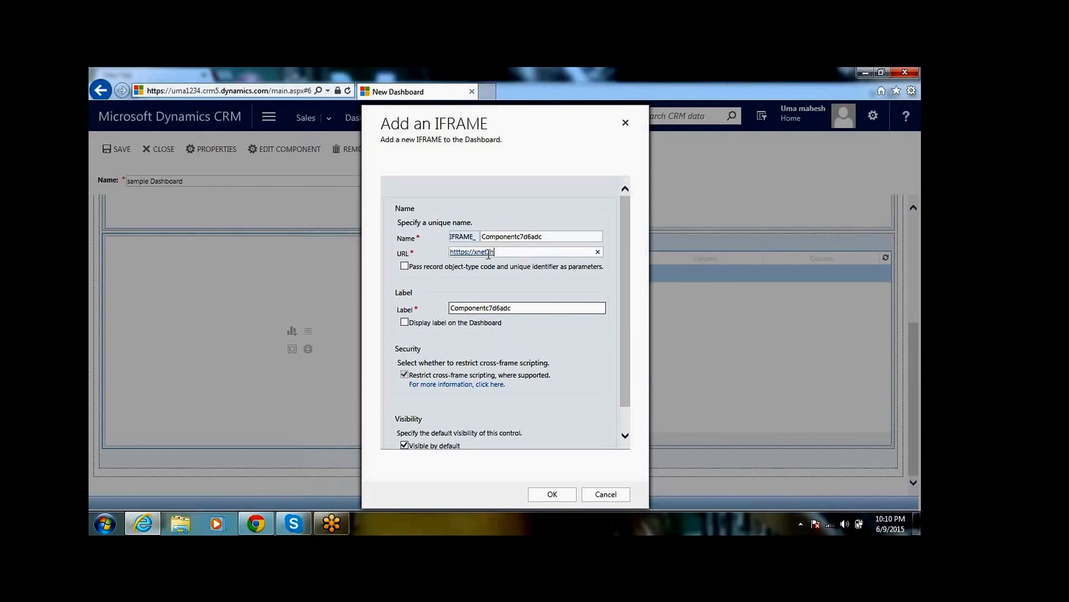
{"action": "type", "text": "osys.com"}
{"action": "left_click", "coordinate": [552, 494]}
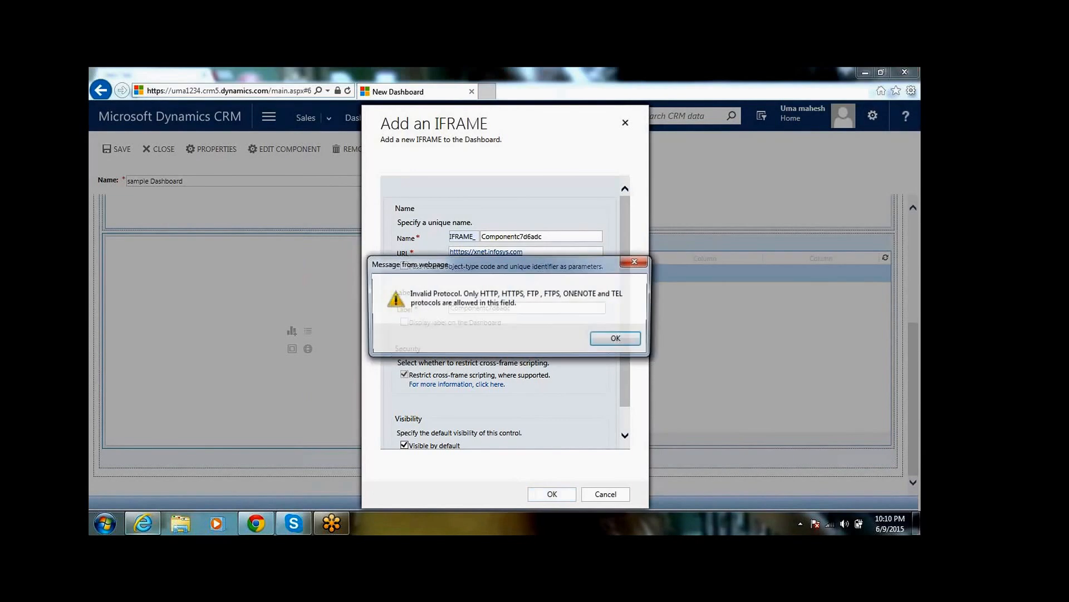
Step: Set the IFRAME's URL to google.com and add it to the dashboard
{"action": "left_click", "coordinate": [618, 341]}
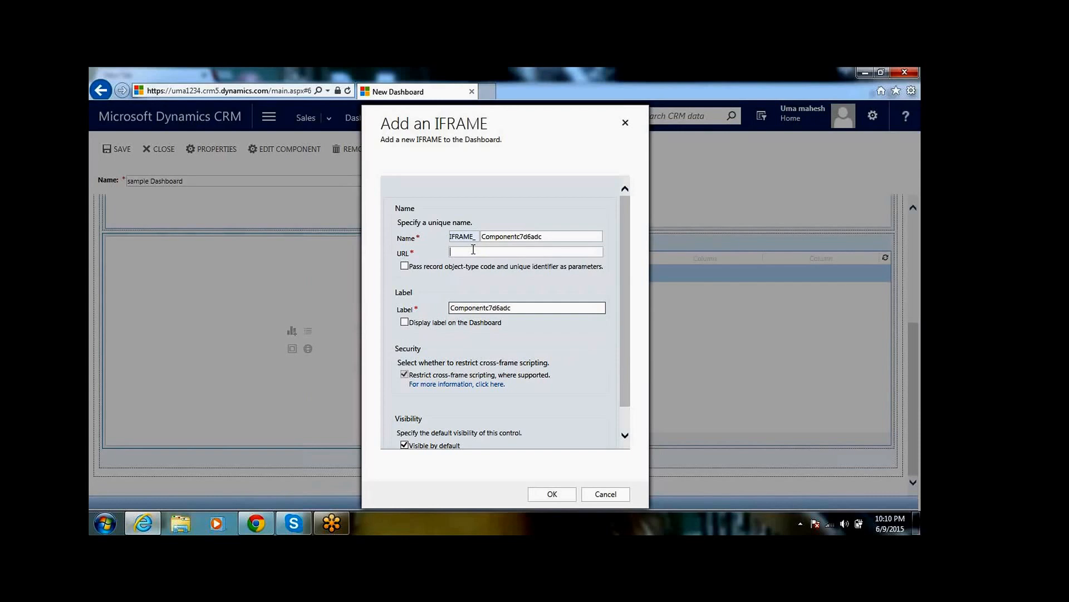
{"action": "type", "text": "google.com"}
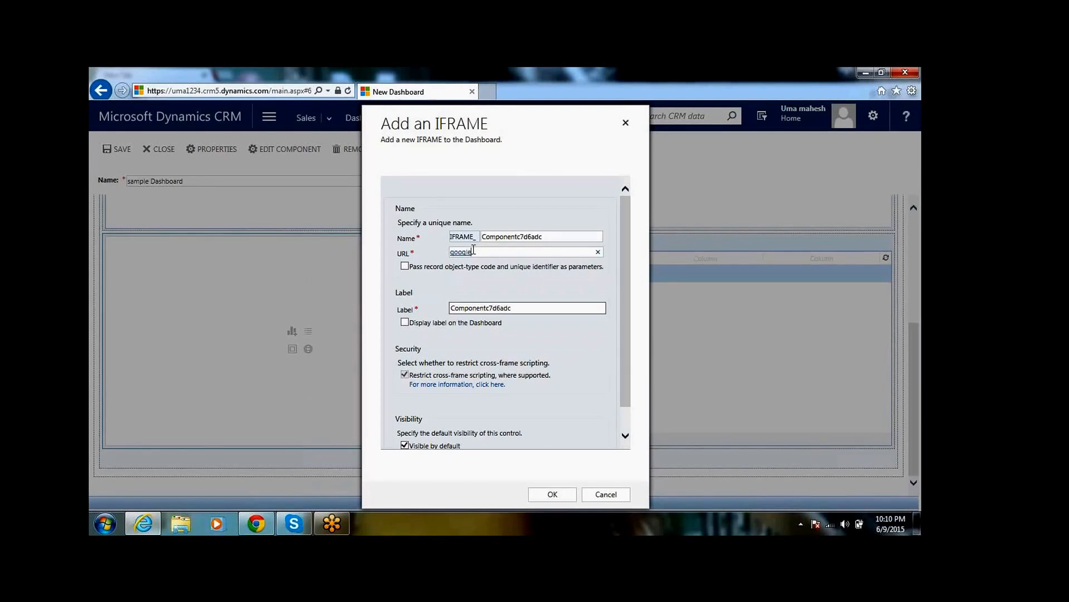
{"action": "left_click", "coordinate": [552, 494]}
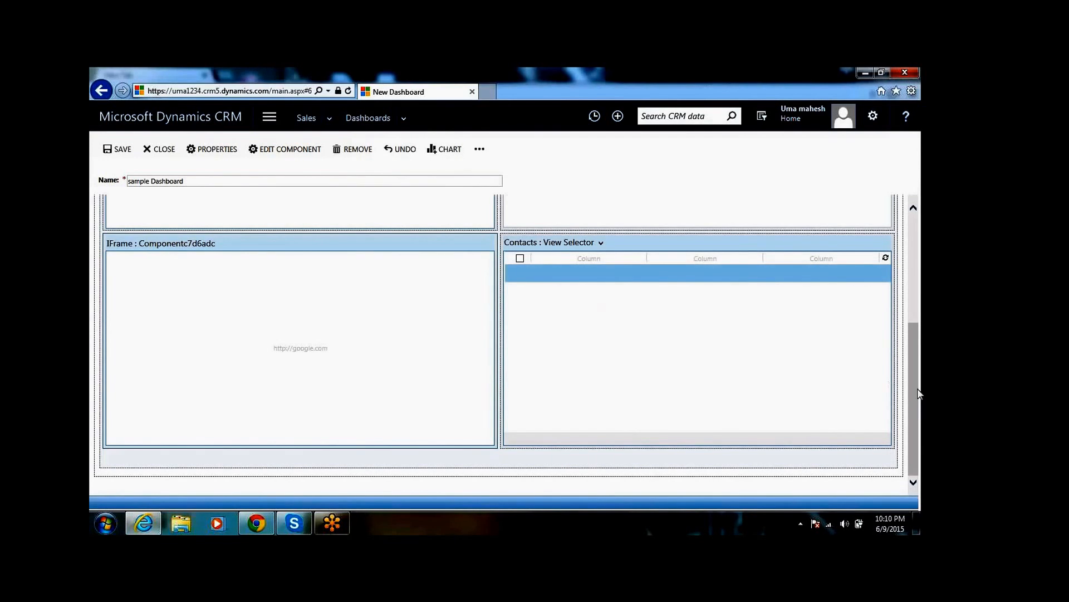
Step: Add the web resource msdyn_/UserProfileContent.1033.htm to the dashboard's upper-right cell, looking it up among all web resource records
{"action": "scroll", "coordinate": [915, 395], "scroll_direction": "up", "scroll_amount": 3}
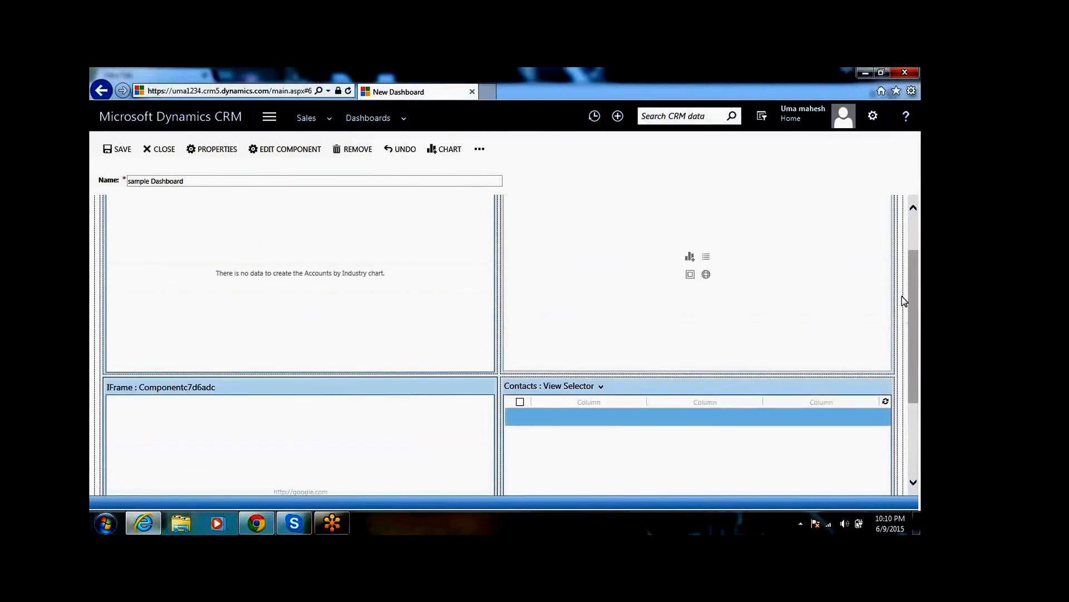
{"action": "scroll", "coordinate": [903, 295], "scroll_direction": "up", "scroll_amount": 2}
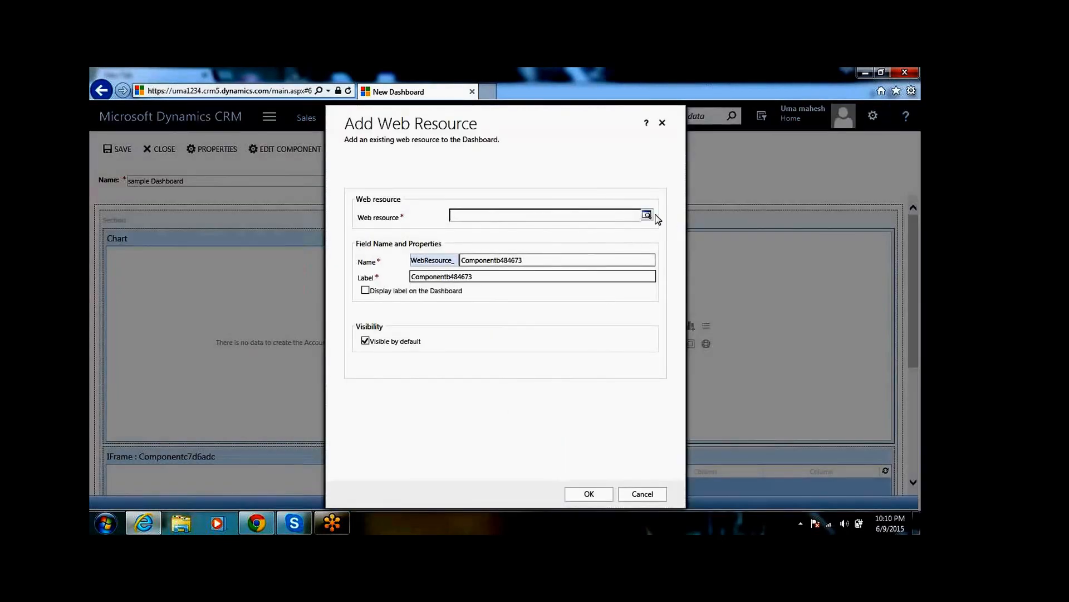
{"action": "left_click", "coordinate": [648, 216]}
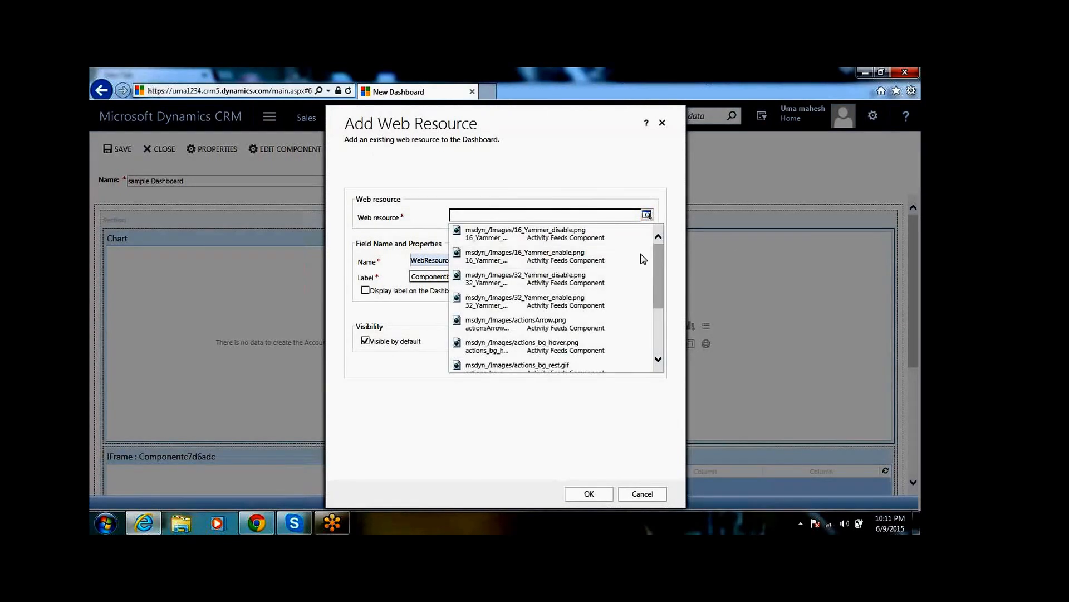
{"action": "scroll", "coordinate": [661, 302], "scroll_direction": "down", "scroll_amount": 1}
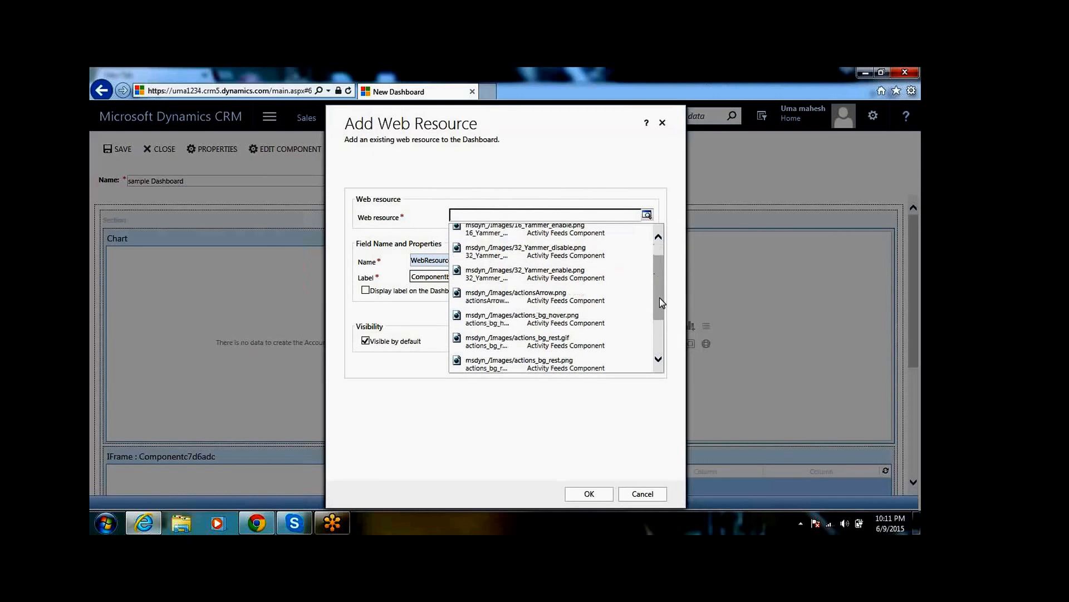
{"action": "left_click_drag", "start_coordinate": [660, 301], "coordinate": [667, 341]}
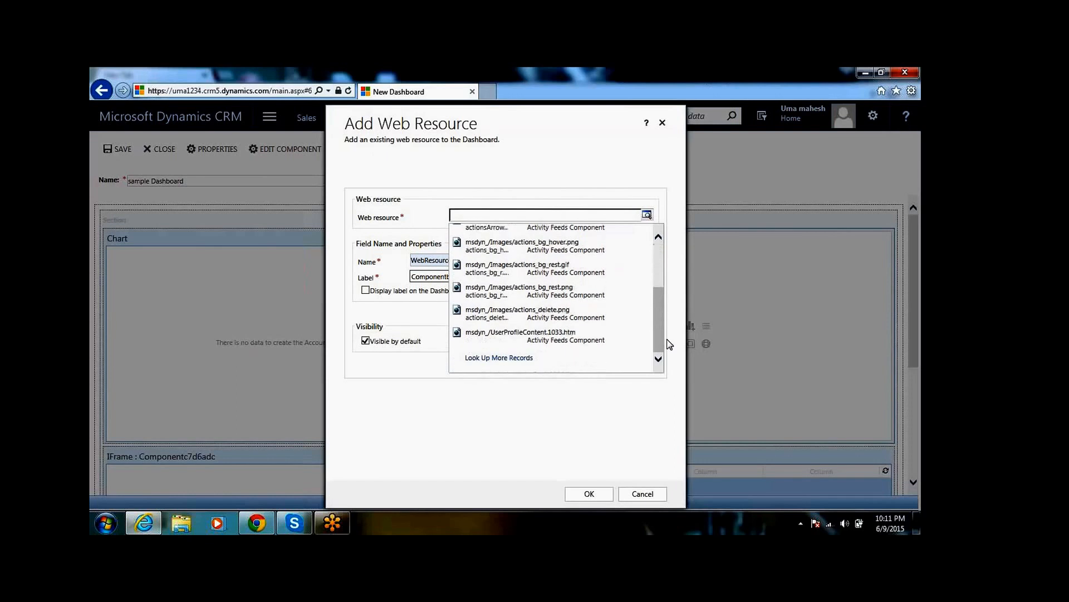
{"action": "left_click", "coordinate": [528, 359]}
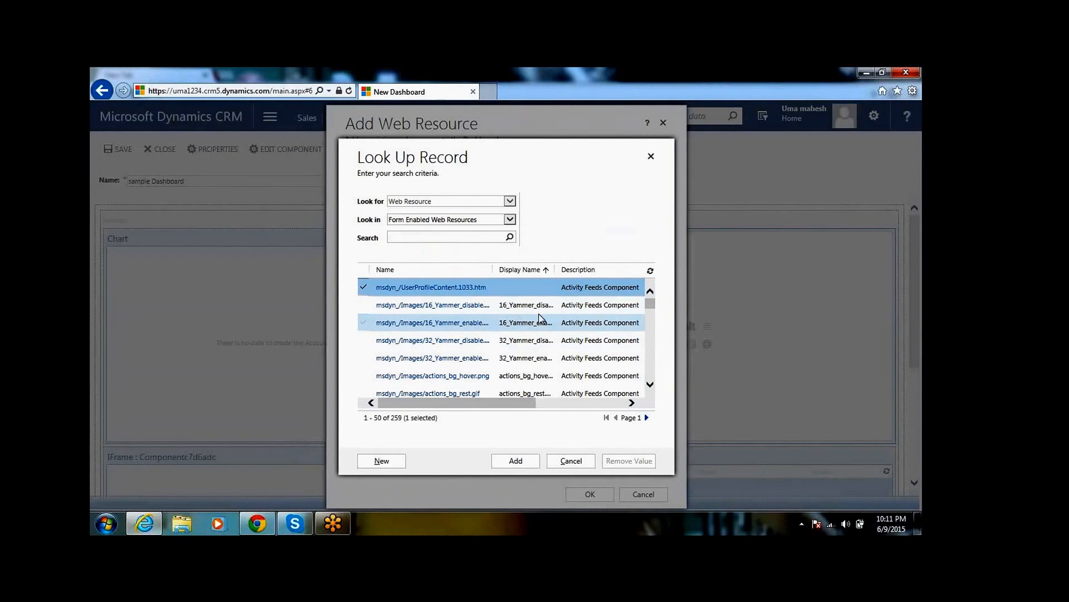
{"action": "left_click", "coordinate": [550, 290]}
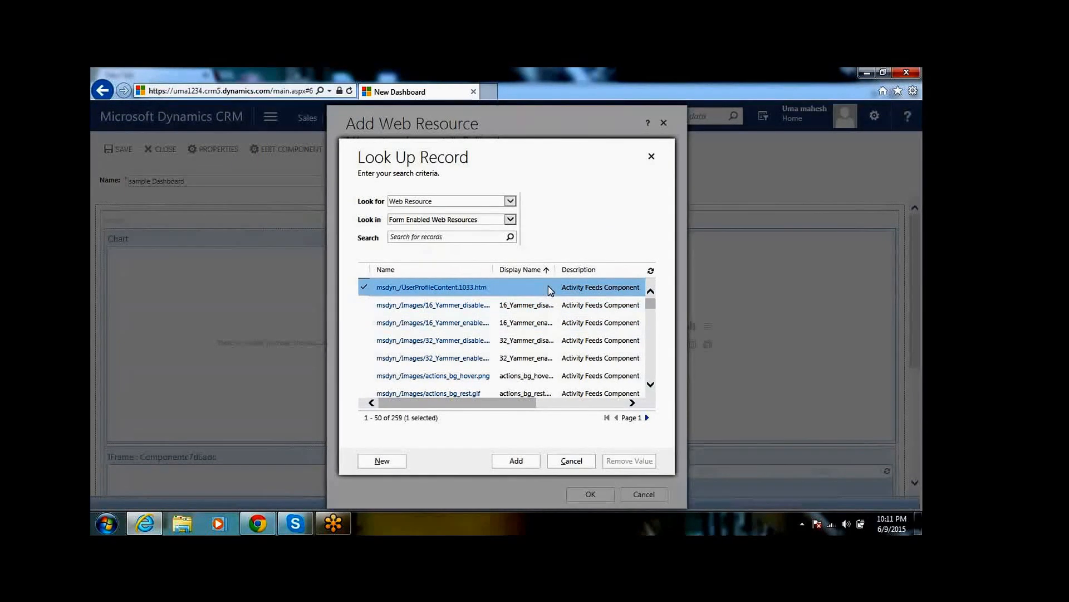
{"action": "double_click", "coordinate": [550, 290]}
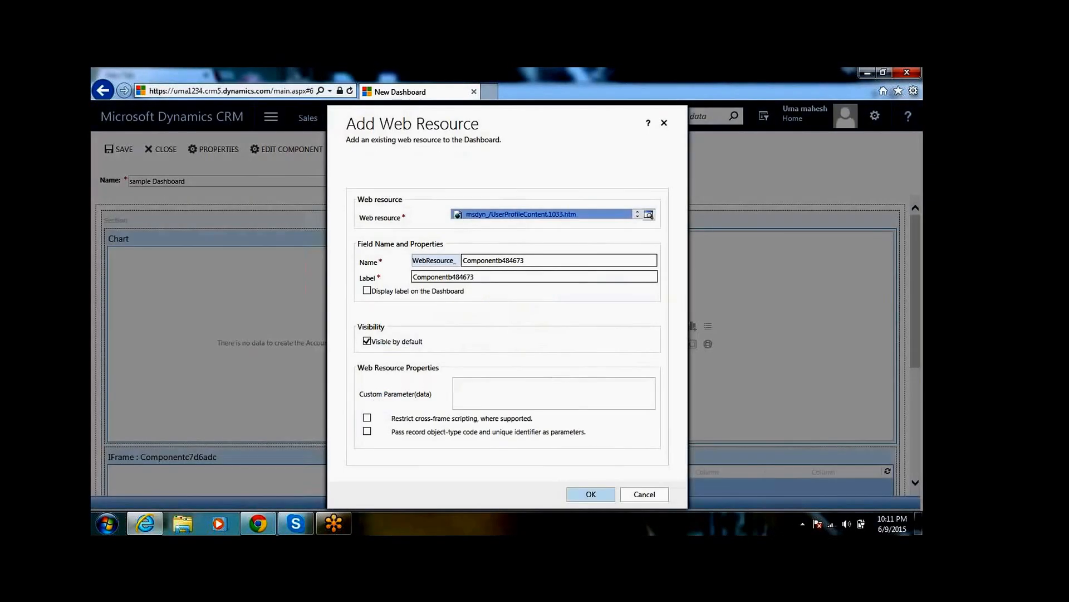
{"action": "left_click", "coordinate": [594, 494]}
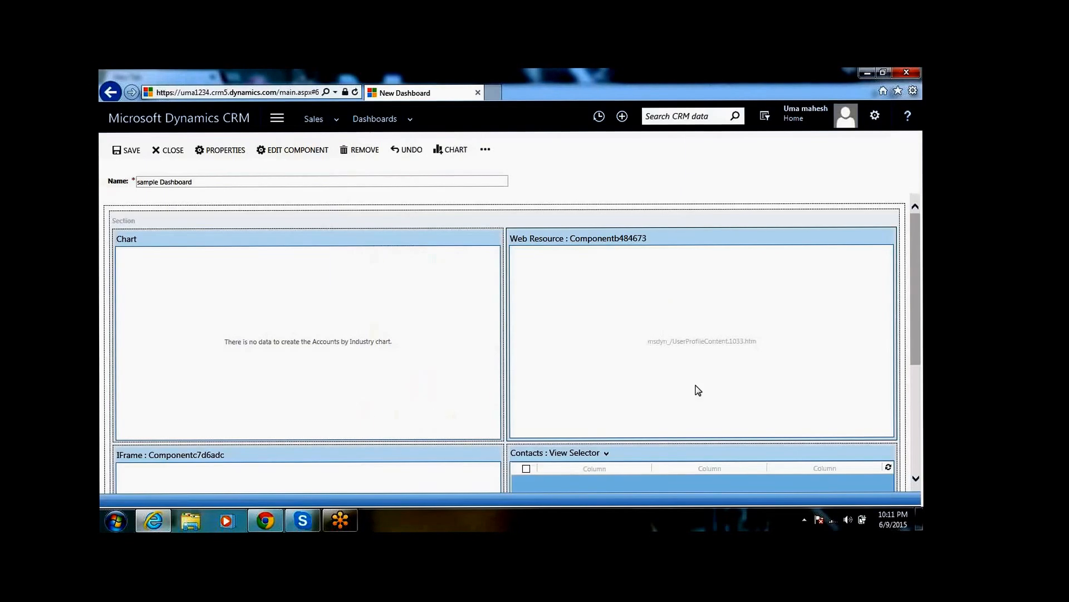
{"action": "scroll", "coordinate": [920, 333], "scroll_direction": "down", "scroll_amount": 1}
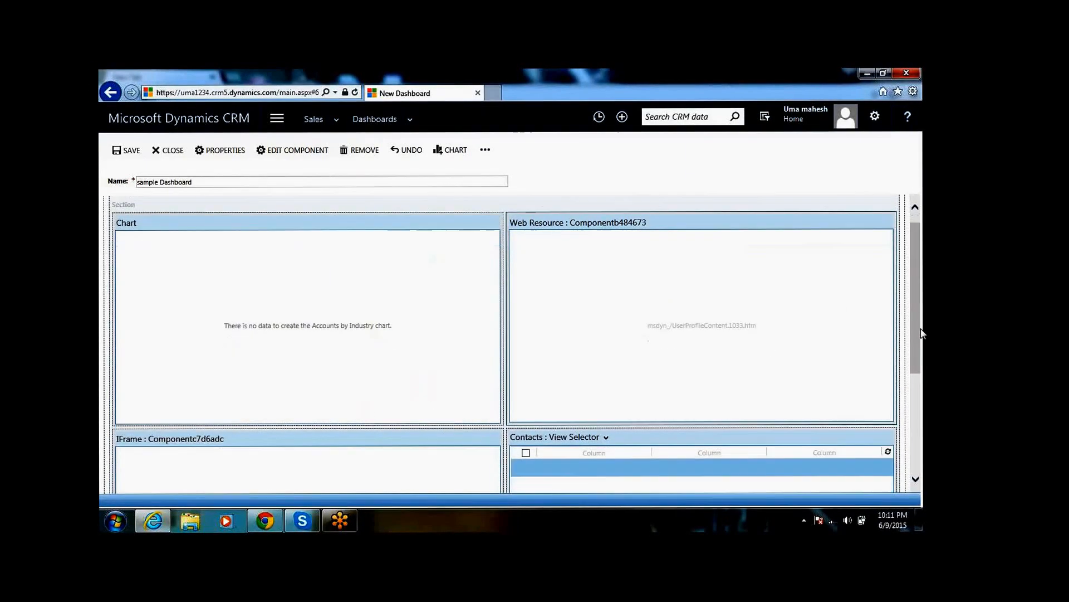
{"action": "scroll", "coordinate": [921, 333], "scroll_direction": "down", "scroll_amount": 3}
{"action": "scroll", "coordinate": [920, 333], "scroll_direction": "up", "scroll_amount": 4}
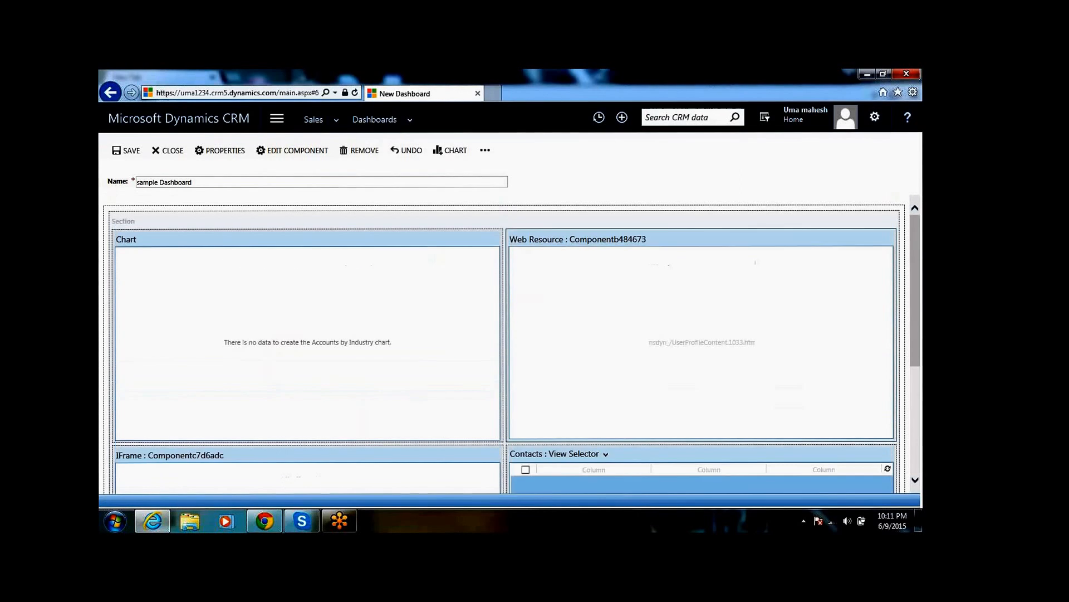
Step: Save the sample Dashboard and look over the additional component and sizing commands in the editor
{"action": "left_click", "coordinate": [129, 153]}
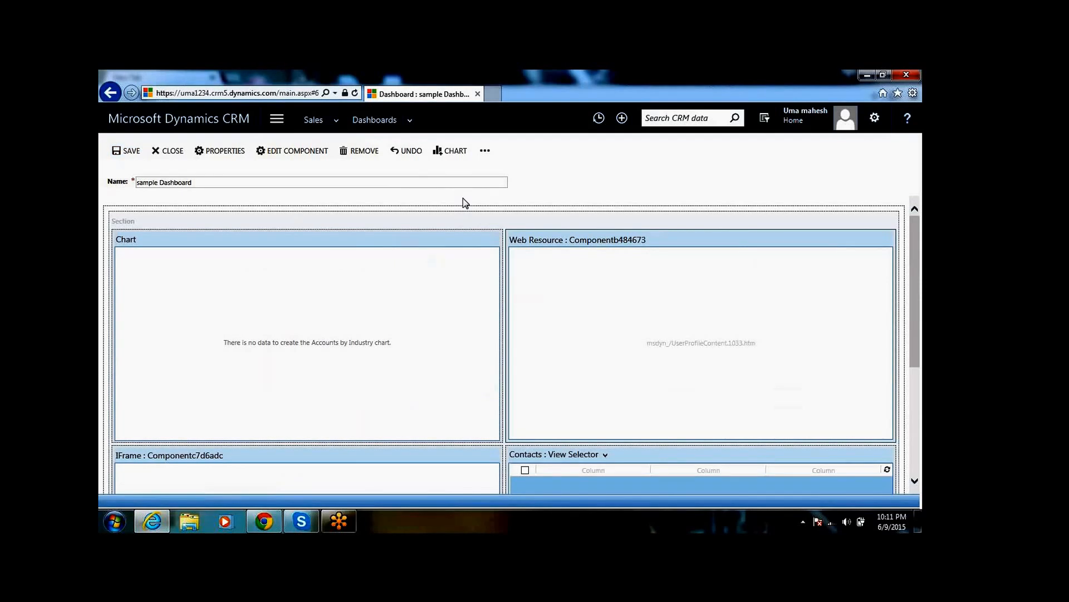
{"action": "left_click", "coordinate": [485, 151]}
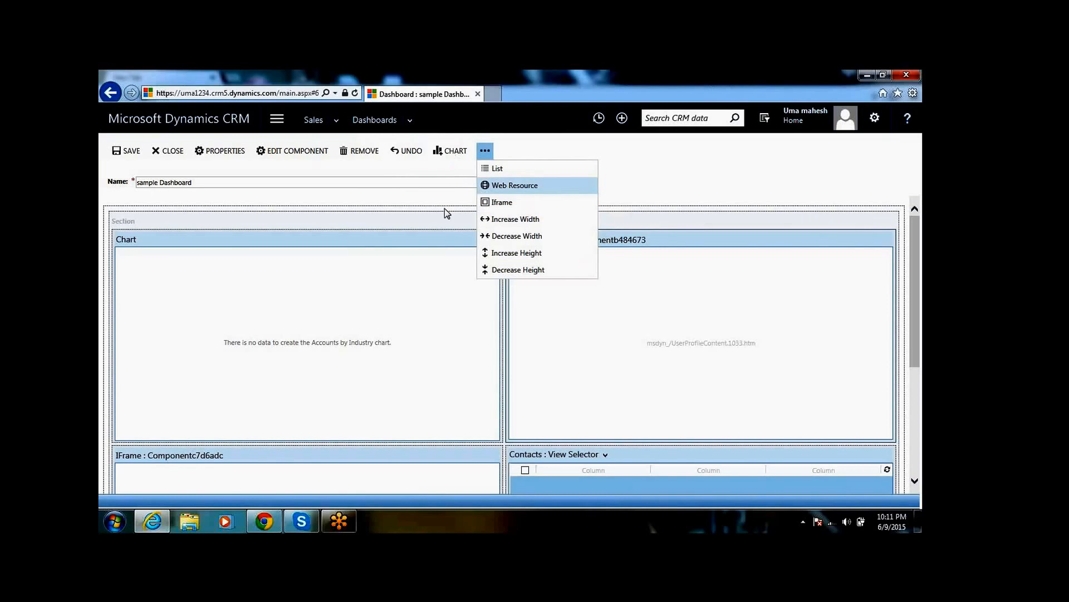
{"action": "left_click", "coordinate": [390, 334]}
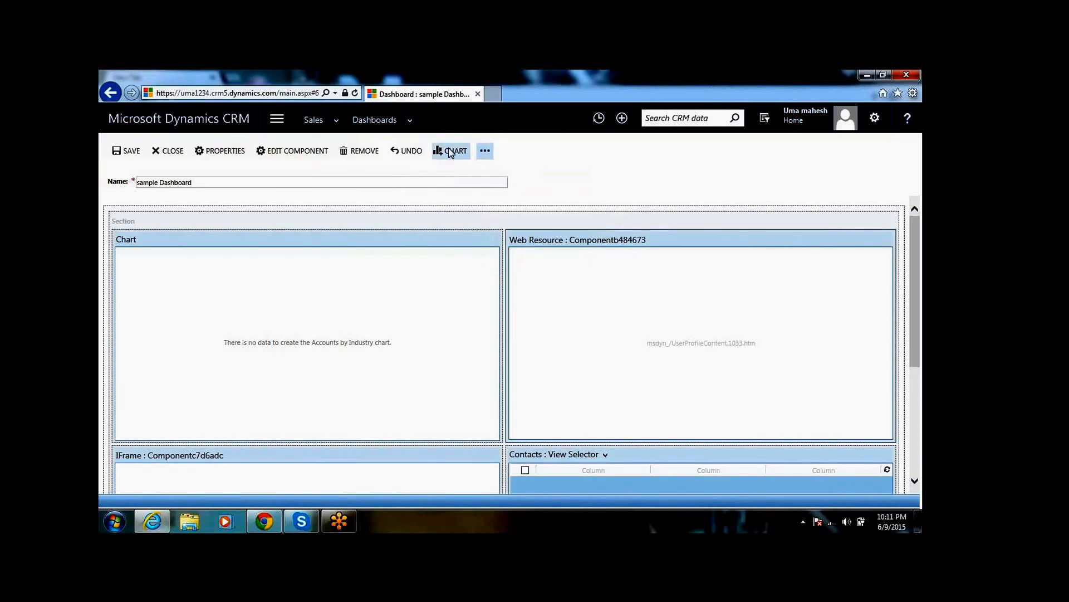
Step: Review the properties of the web resource and the chart without changing them, and close the dashboard editor
{"action": "left_click", "coordinate": [318, 154]}
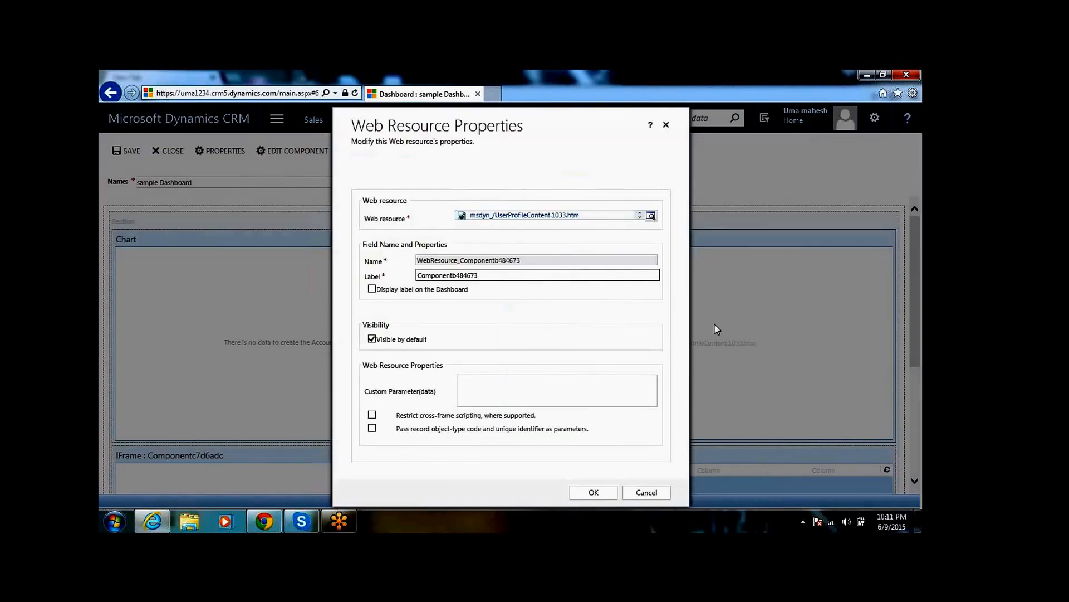
{"action": "left_click", "coordinate": [646, 492]}
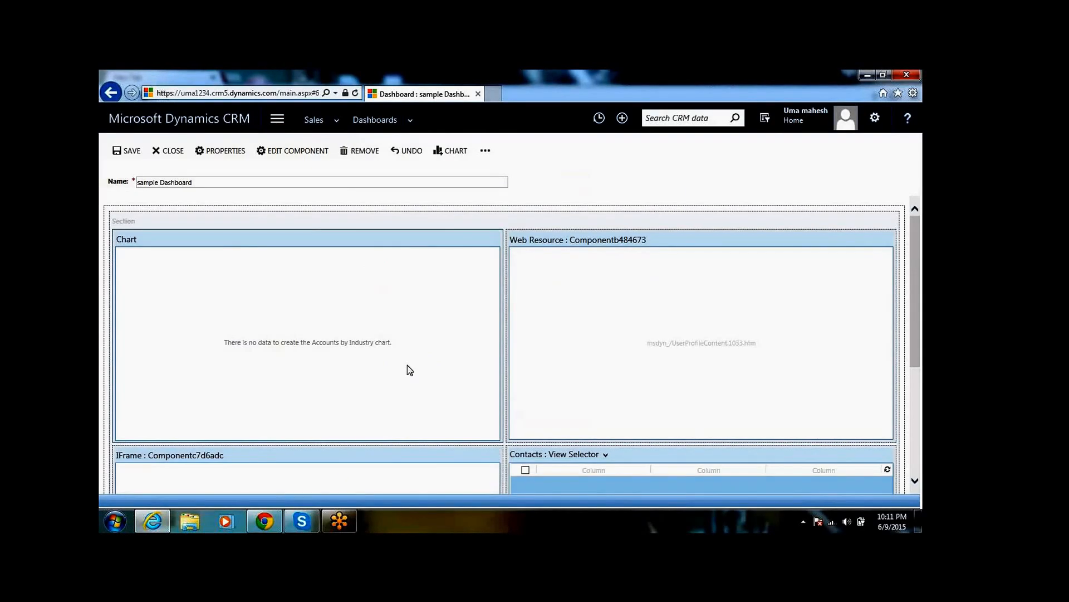
{"action": "left_click", "coordinate": [299, 153]}
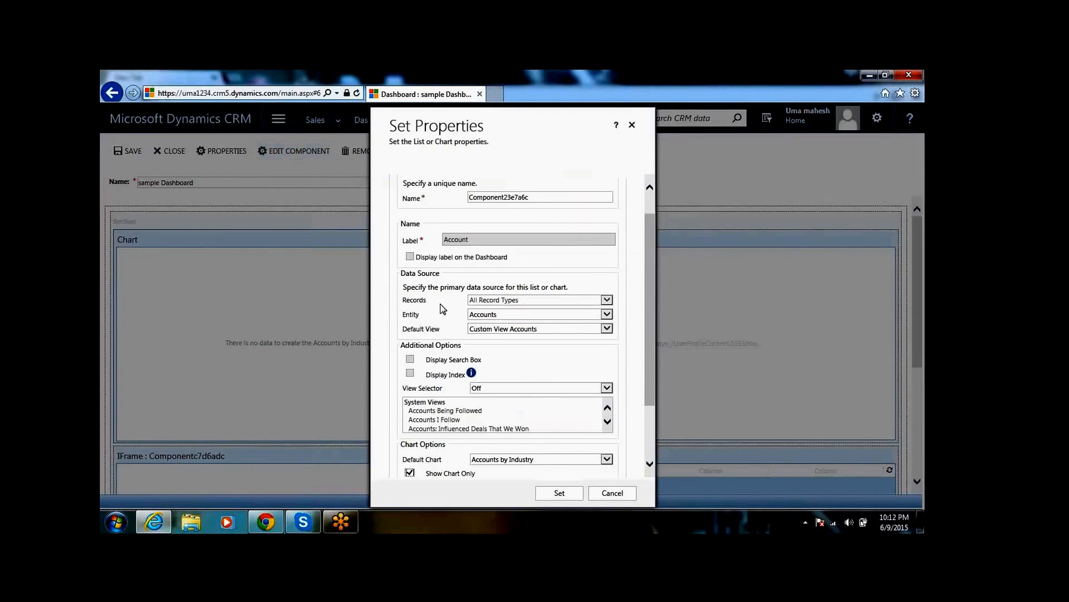
{"action": "left_click", "coordinate": [633, 125]}
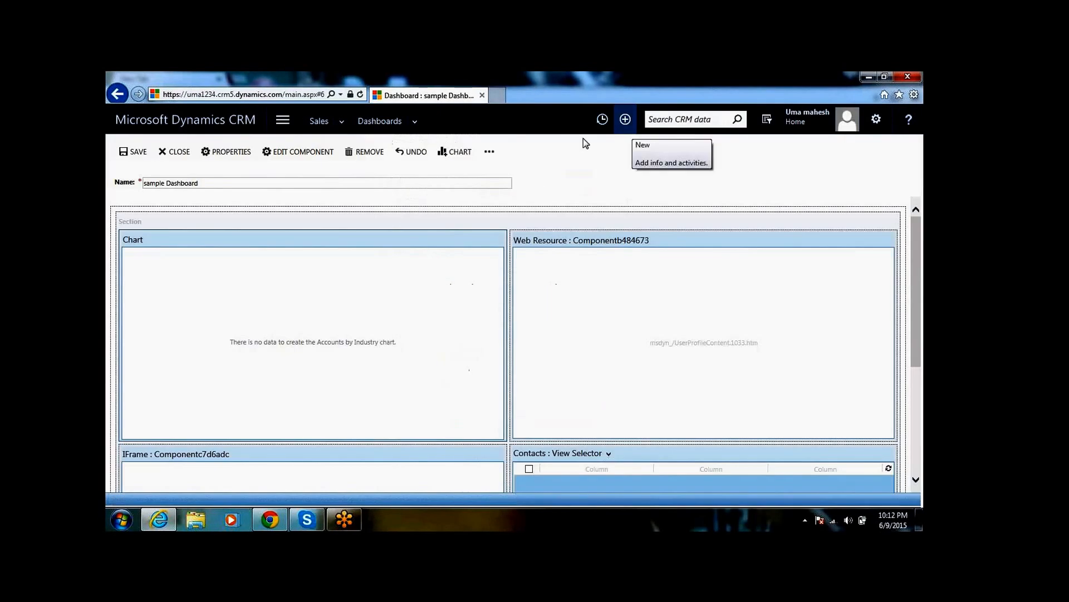
{"action": "left_click", "coordinate": [174, 155]}
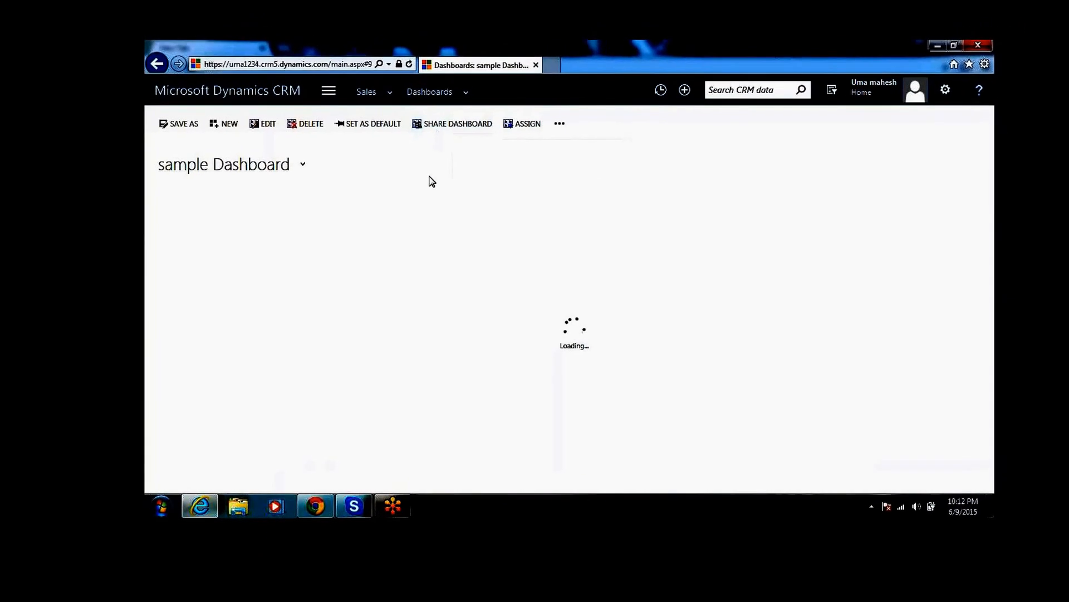
Step: Review the sharing and assignment options for the sample Dashboard, cancelling both without changes
{"action": "left_click", "coordinate": [440, 138]}
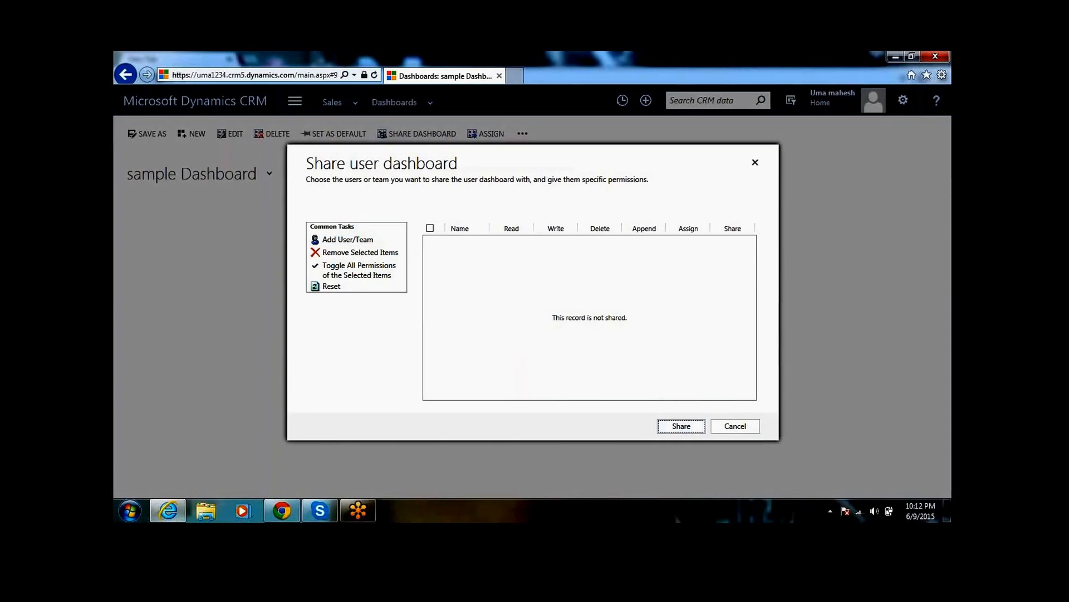
{"action": "left_click", "coordinate": [746, 426]}
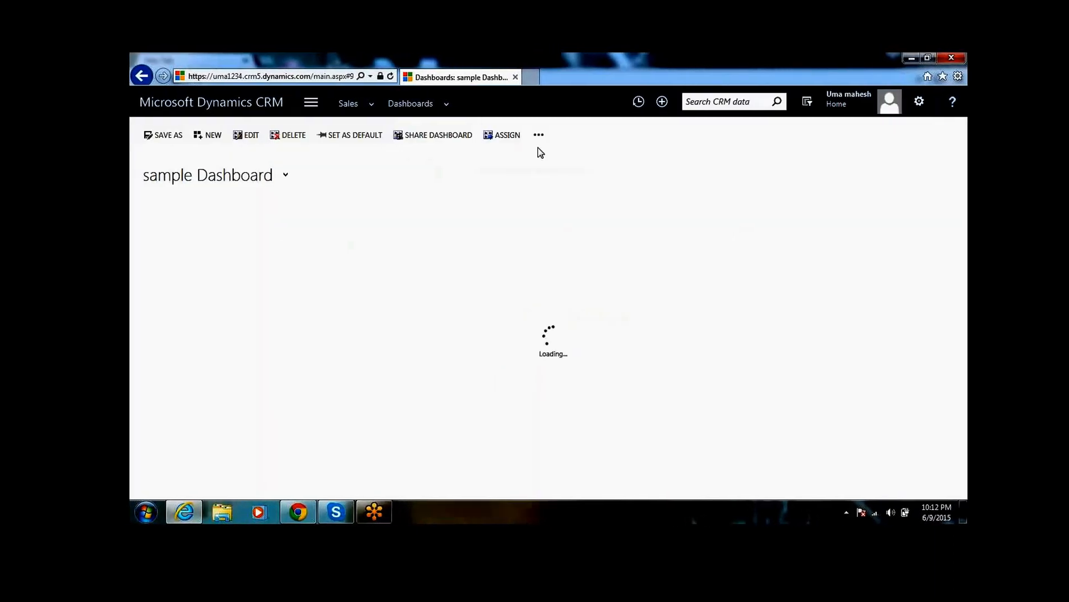
{"action": "left_click", "coordinate": [496, 135]}
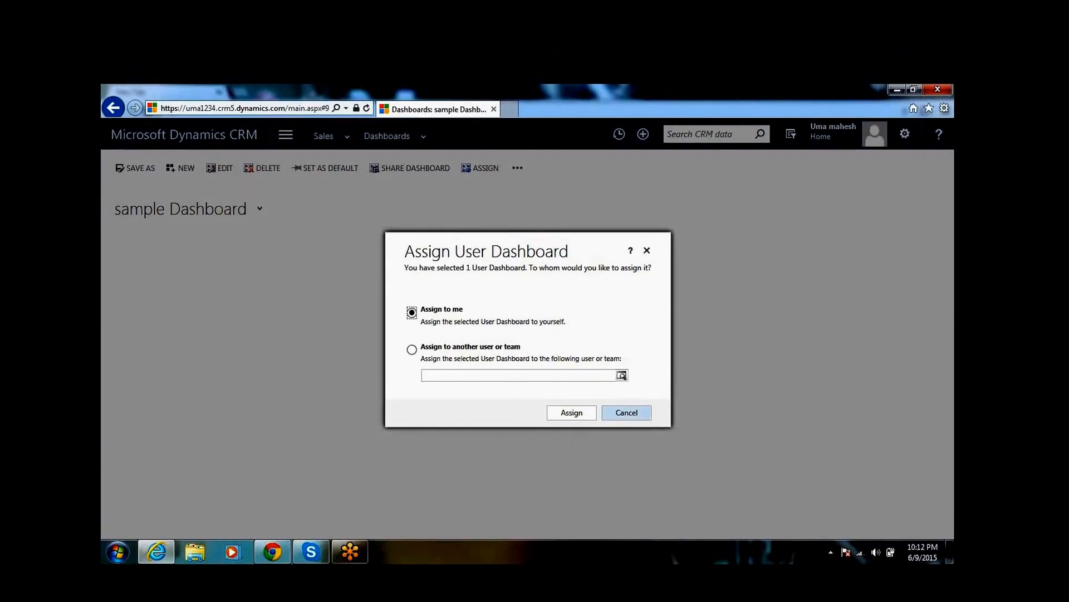
{"action": "left_click", "coordinate": [623, 394]}
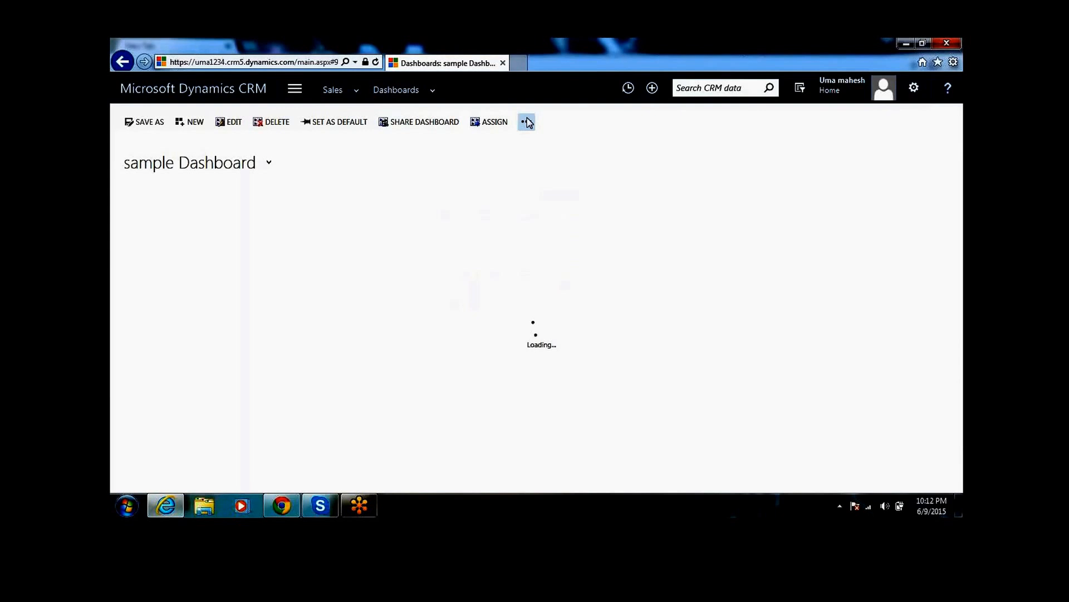
Step: Set the sample Dashboard as the default dashboard
{"action": "left_click", "coordinate": [527, 127]}
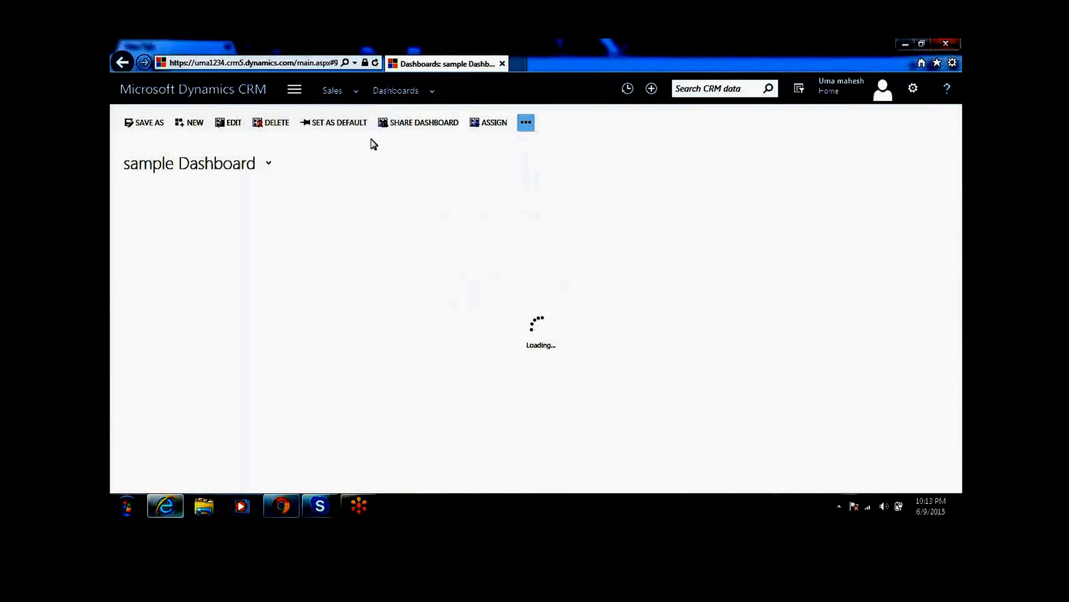
{"action": "left_click", "coordinate": [339, 124]}
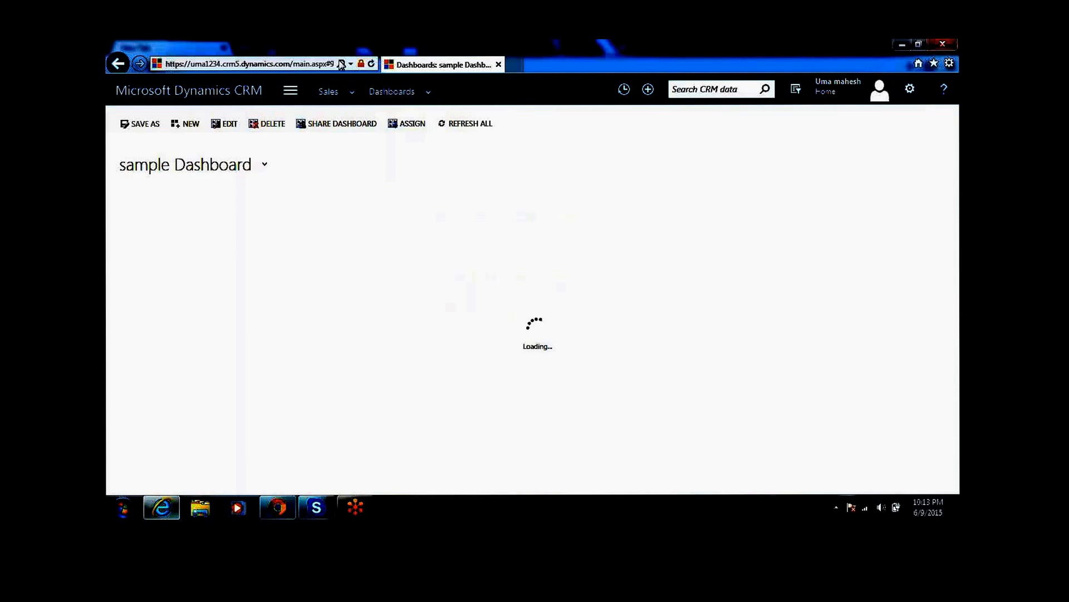
Step: Reload the dashboard page with all content allowed, dismiss the pending email warning, and look over the dashboard's components
{"action": "left_click", "coordinate": [326, 63]}
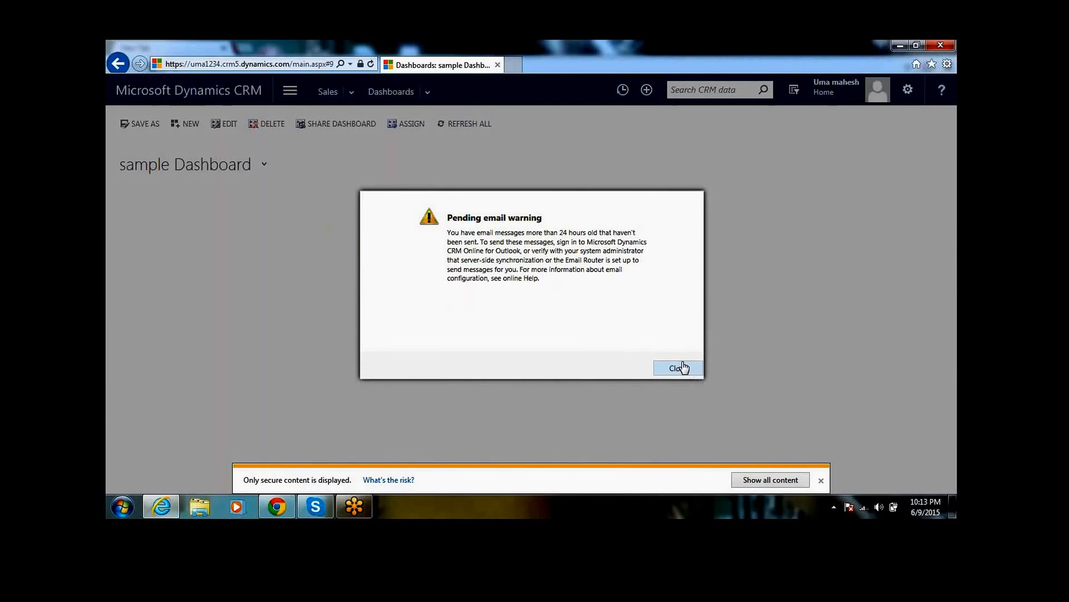
{"action": "left_click", "coordinate": [770, 480]}
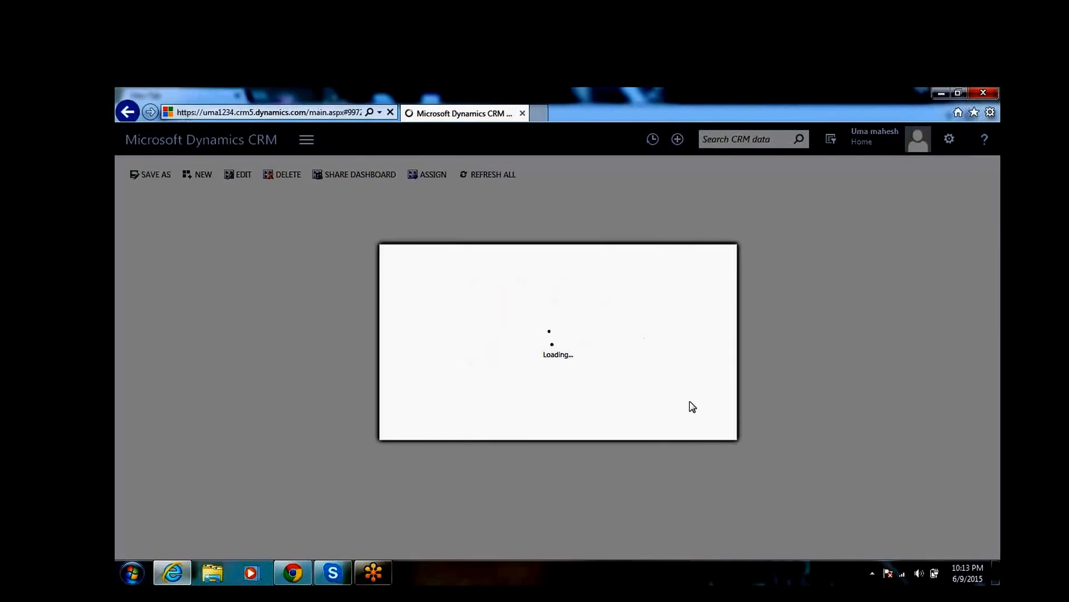
{"action": "left_click", "coordinate": [710, 432]}
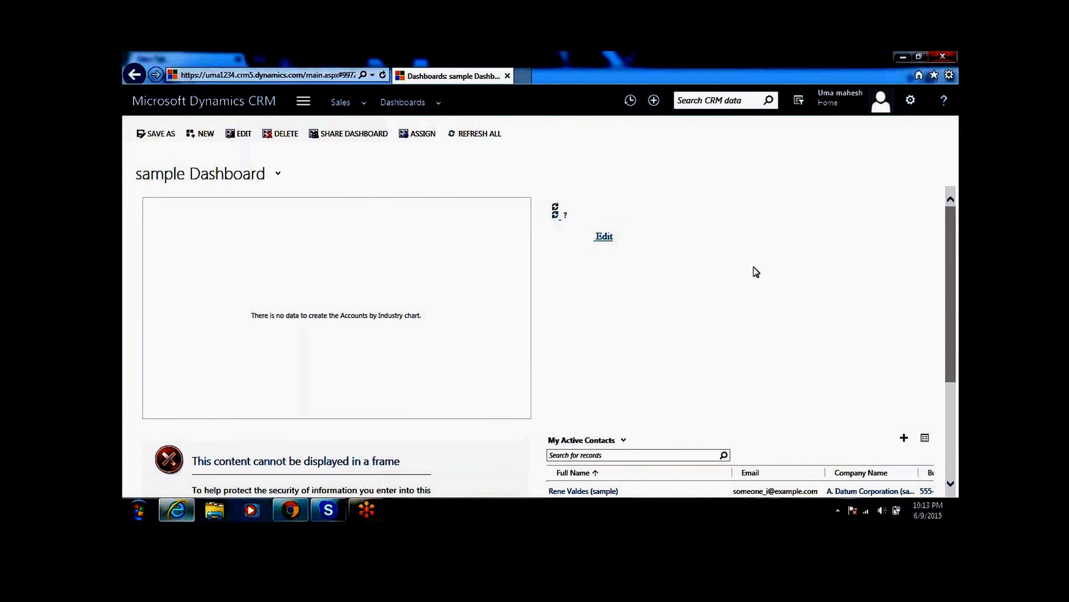
{"action": "left_click_drag", "start_coordinate": [951, 253], "coordinate": [949, 275]}
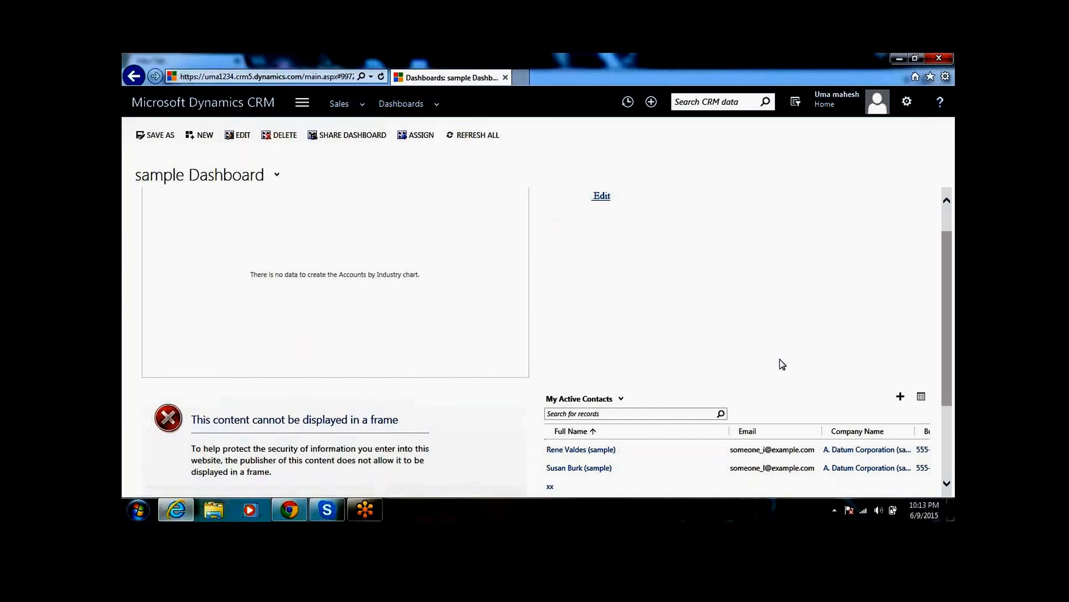
{"action": "left_click", "coordinate": [947, 215]}
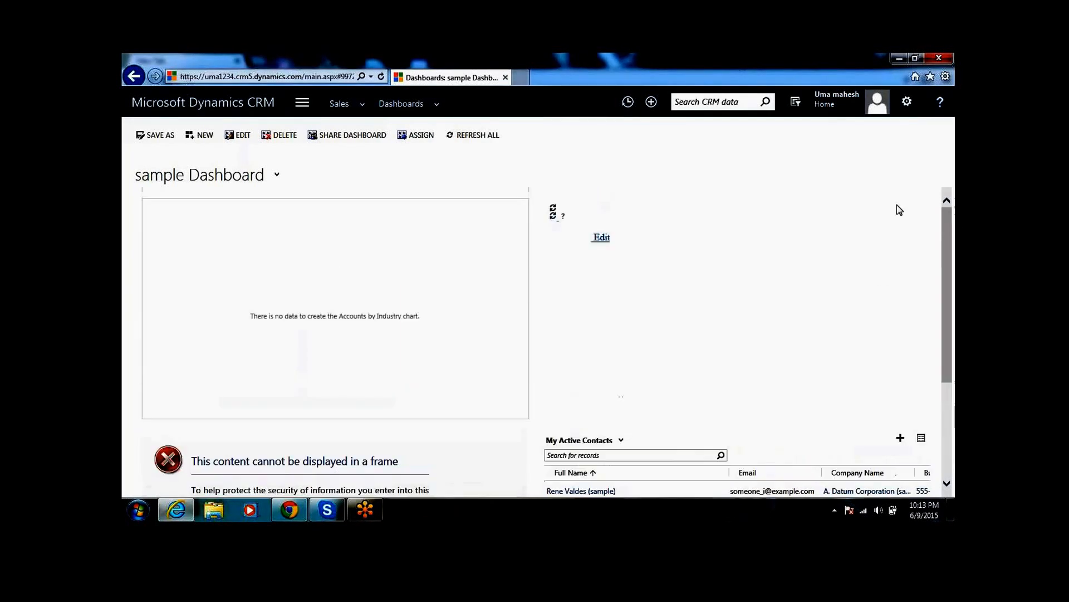
Step: Open CustomSolution from the solutions under Settings > Customizations and show its Dashboards components
{"action": "left_click", "coordinate": [310, 107]}
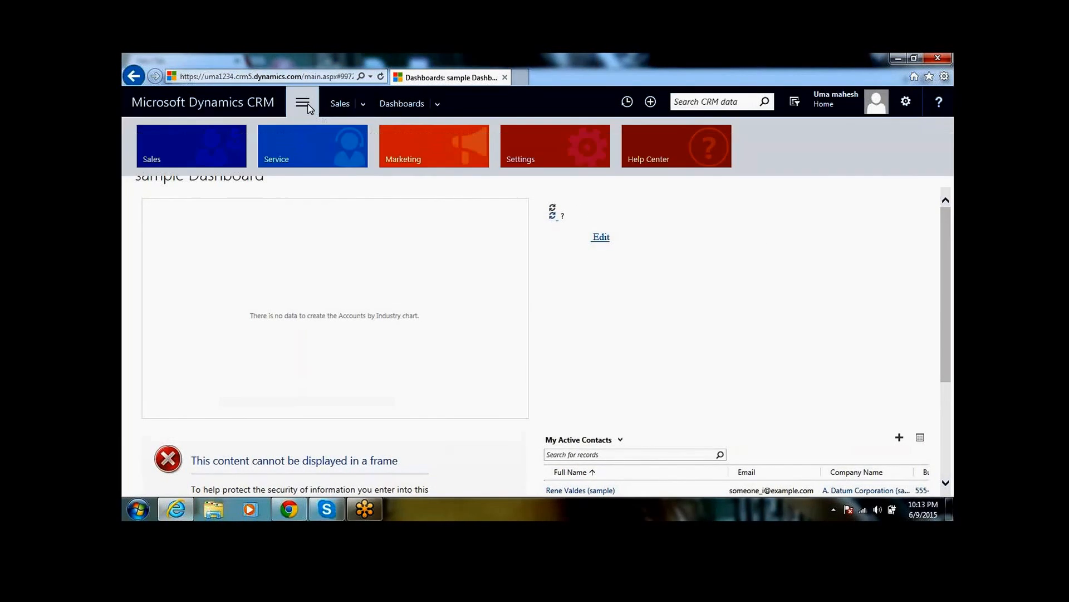
{"action": "left_click", "coordinate": [554, 142]}
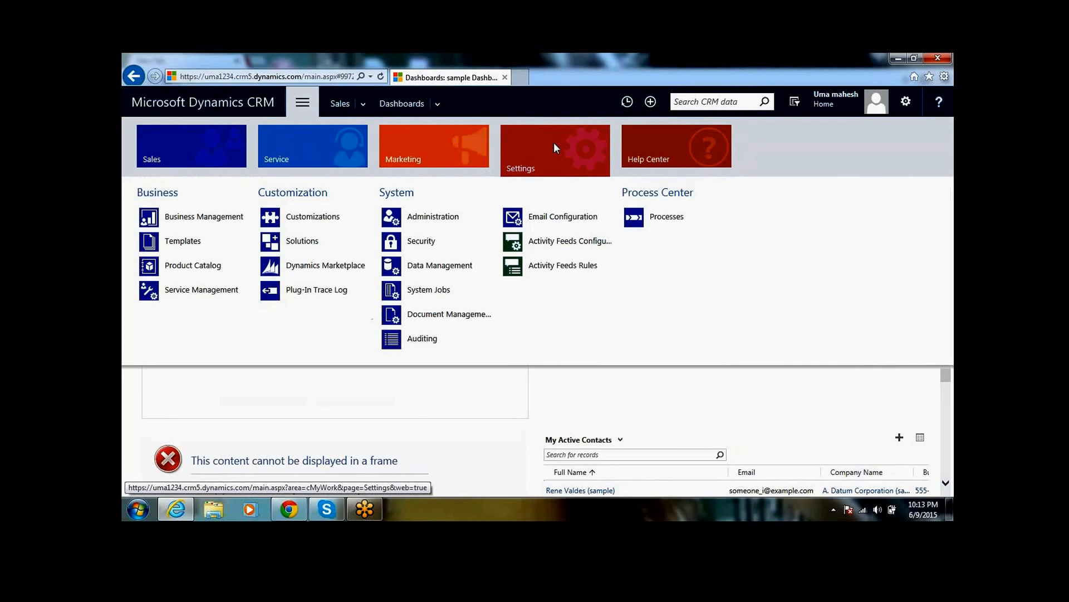
{"action": "left_click", "coordinate": [329, 229]}
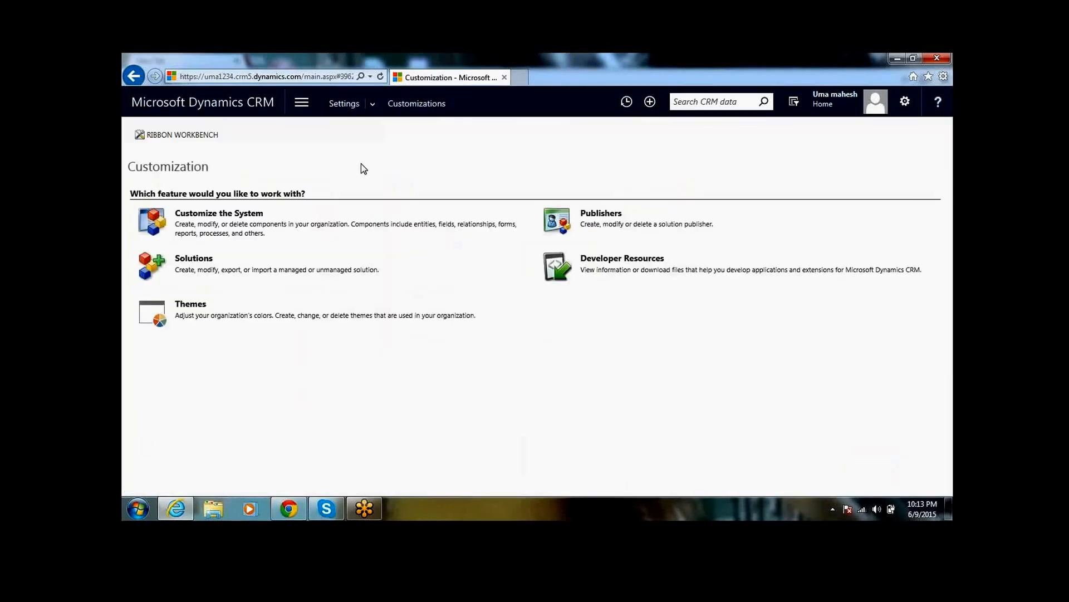
{"action": "left_click", "coordinate": [201, 263]}
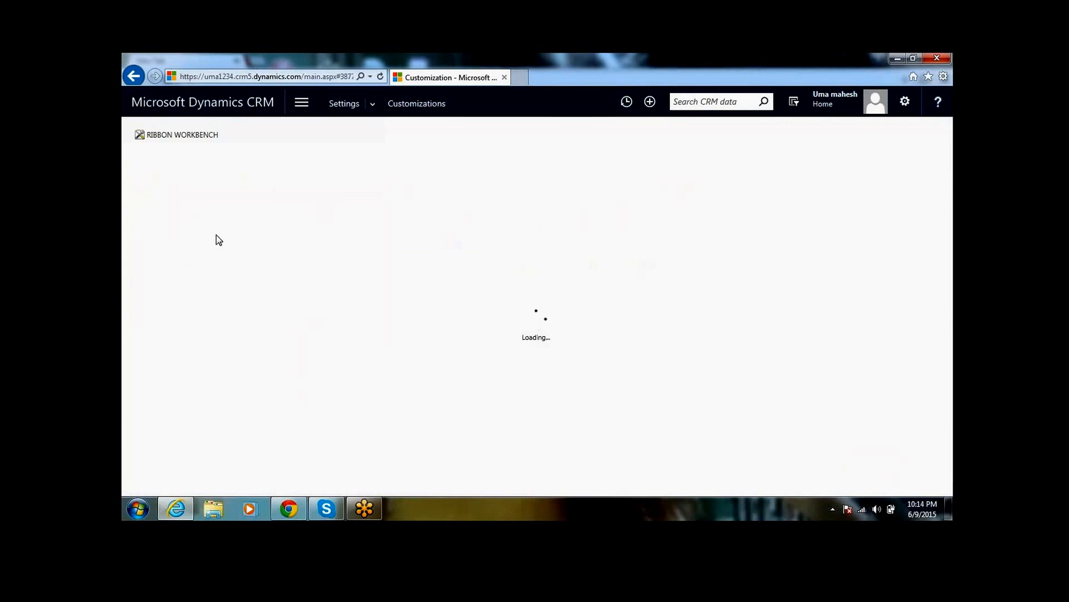
{"action": "left_click", "coordinate": [198, 234]}
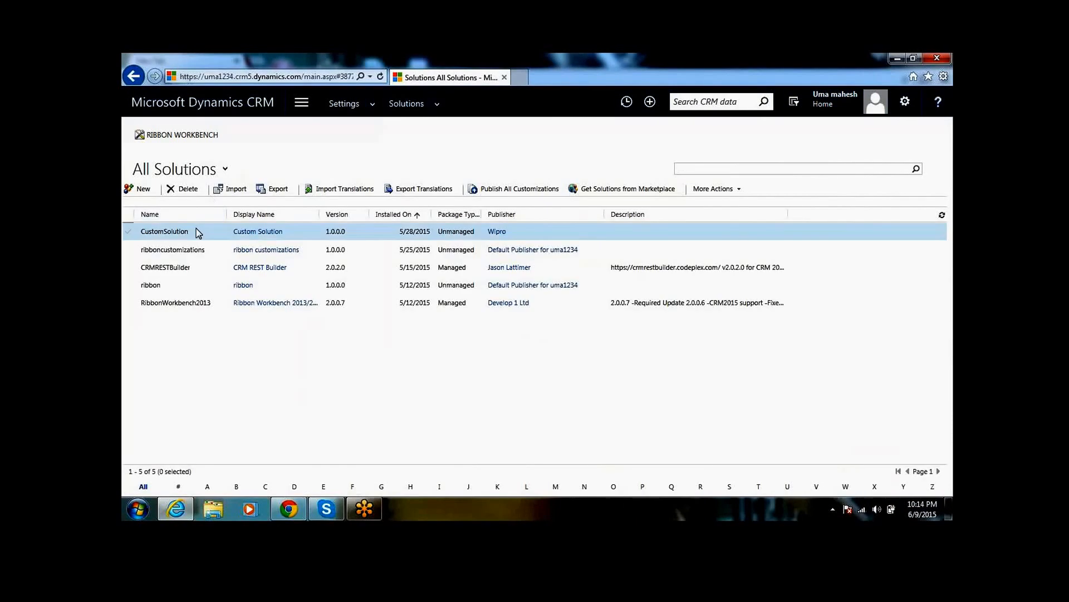
{"action": "double_click", "coordinate": [196, 233]}
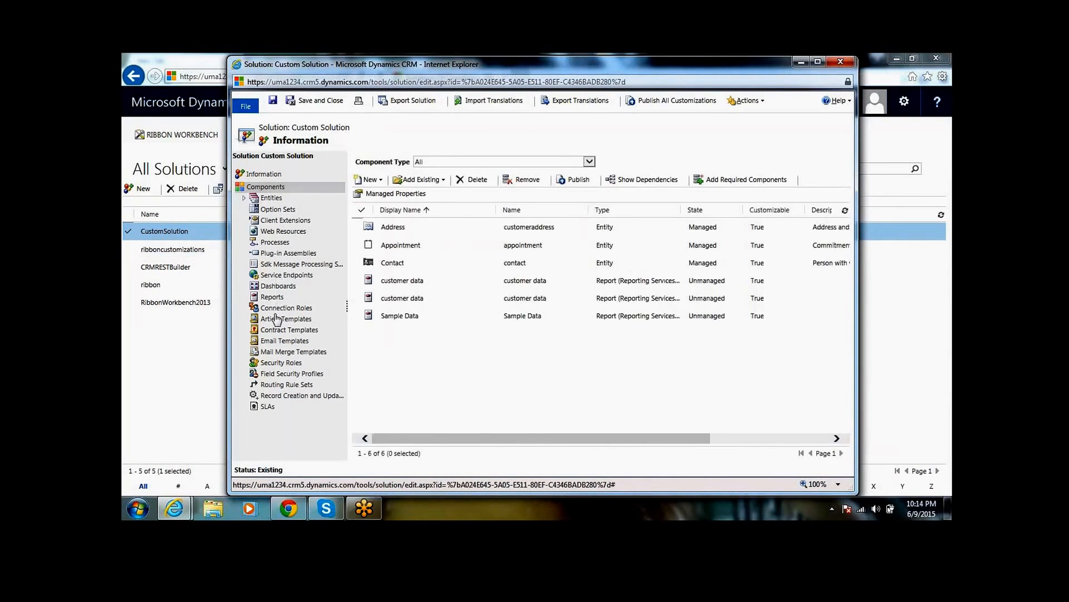
{"action": "left_click", "coordinate": [272, 287]}
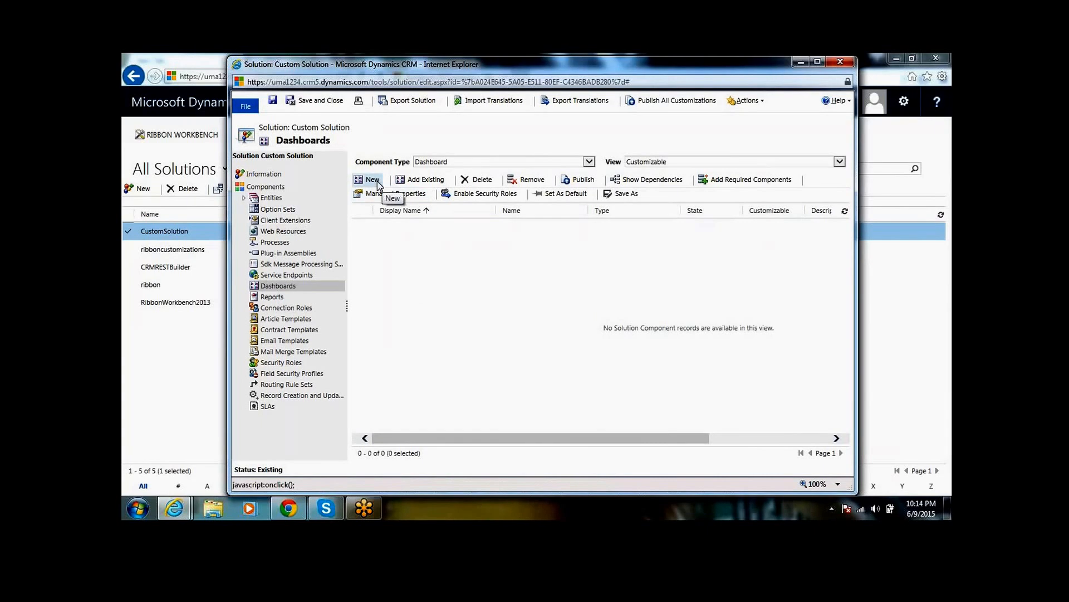
Step: Start a new dashboard with the 2-Column Regular Dashboard layout in the solution, and close its editor without saving
{"action": "left_click", "coordinate": [377, 182]}
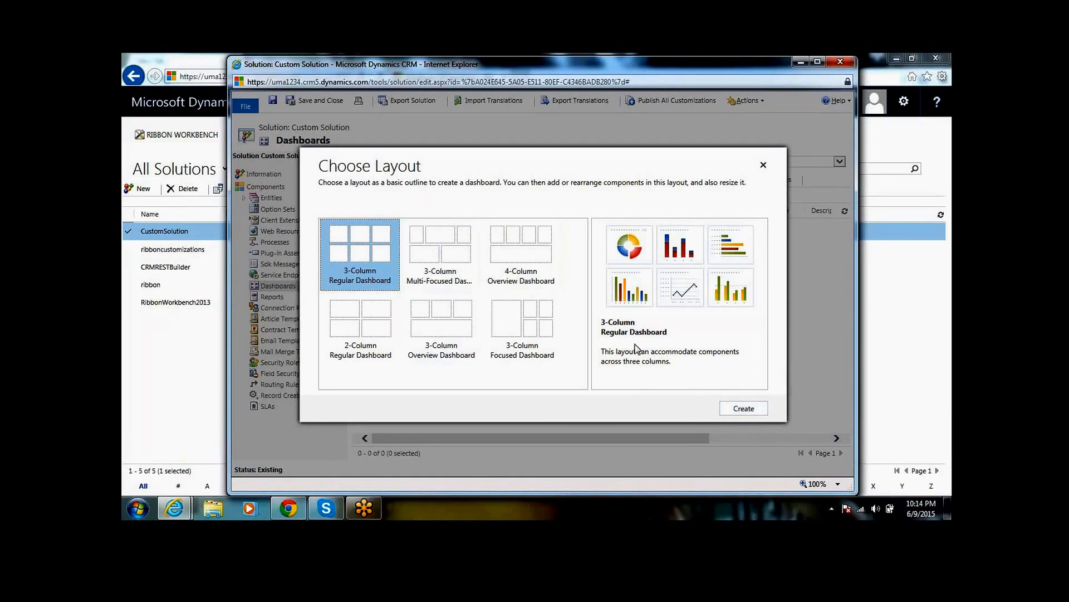
{"action": "left_click", "coordinate": [389, 329]}
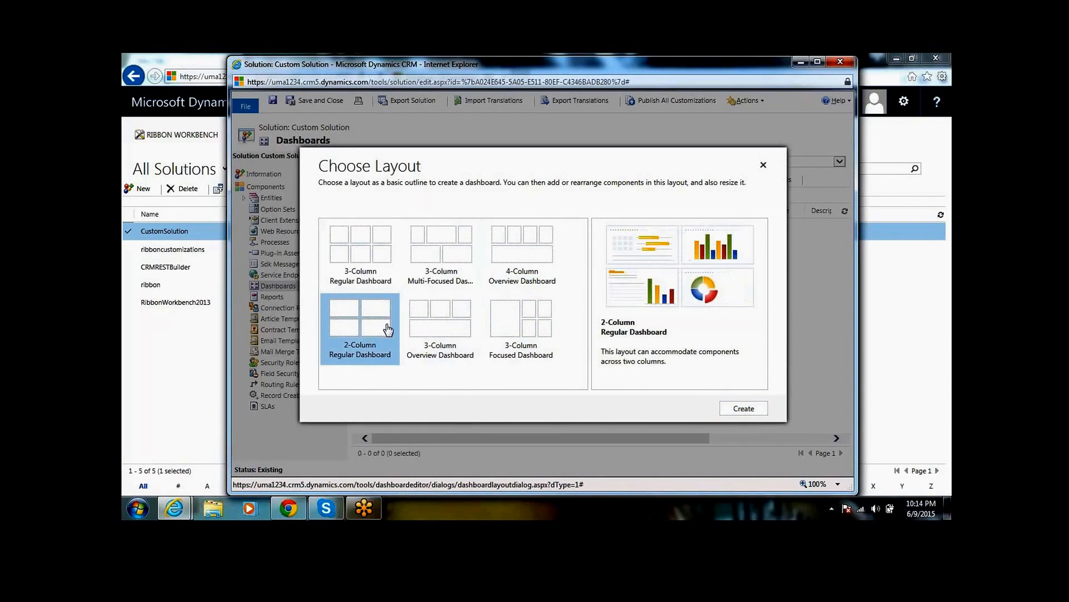
{"action": "left_click", "coordinate": [757, 410]}
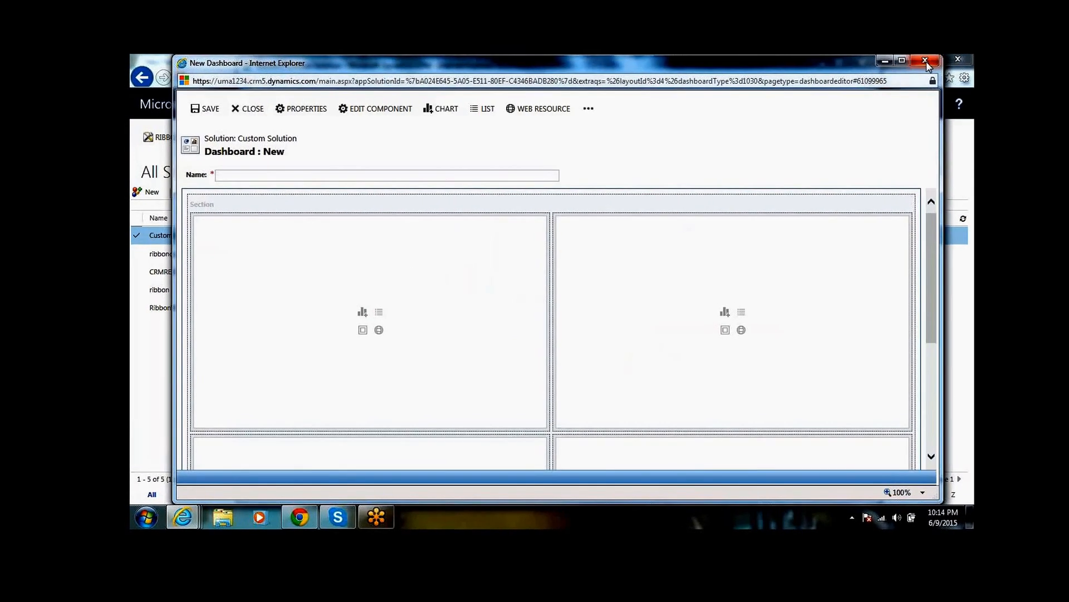
{"action": "left_click", "coordinate": [922, 60]}
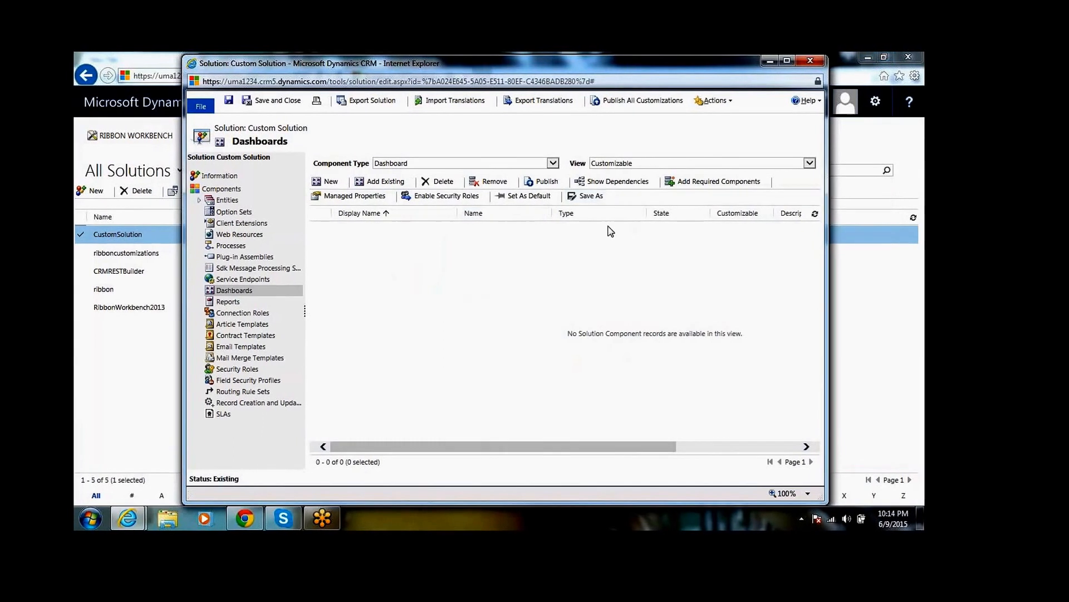